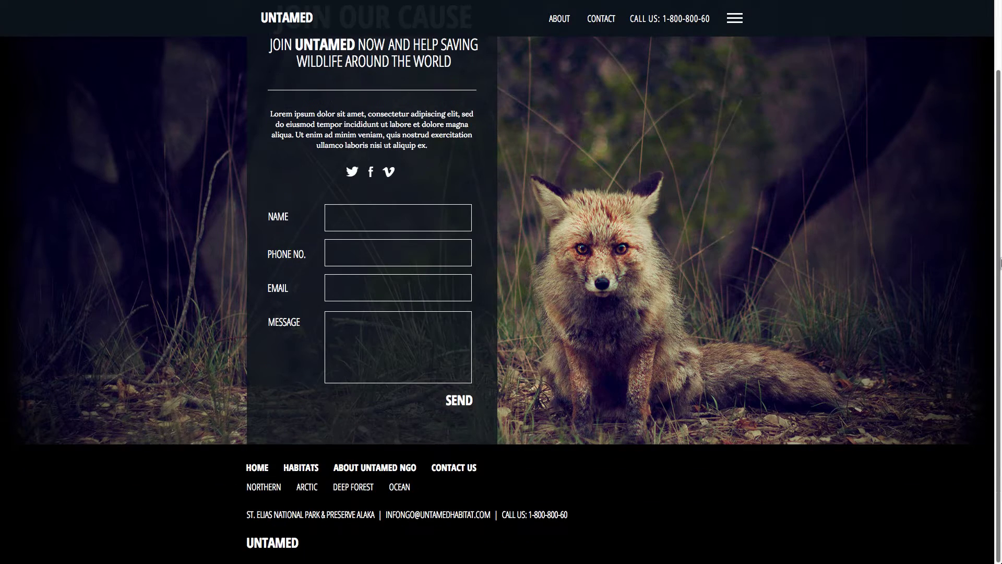
Open the Northern habitat page of the published Untamed site and view its expandable navigation menu
{"action": "left_click", "coordinate": [265, 492]}
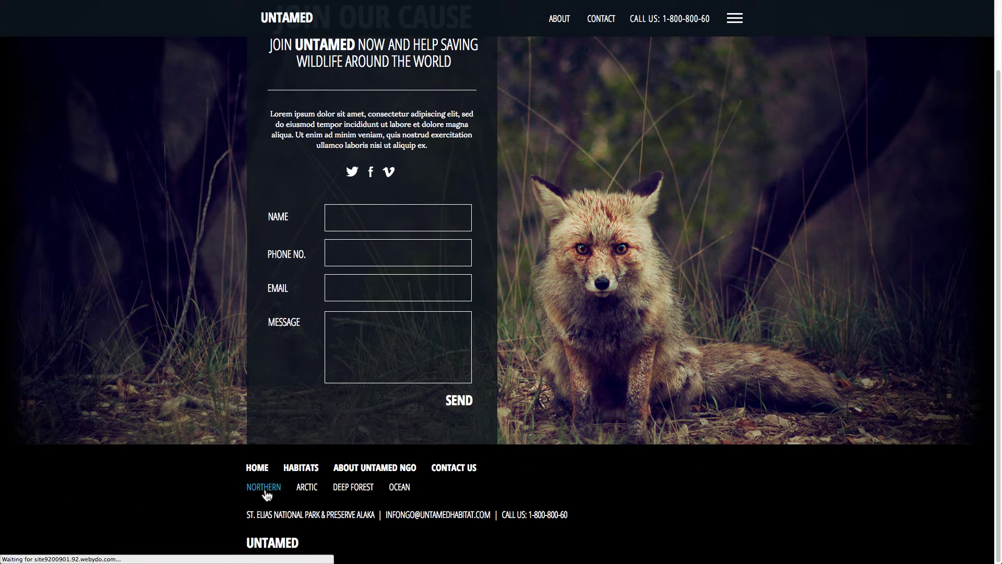
{"action": "left_click", "coordinate": [735, 18]}
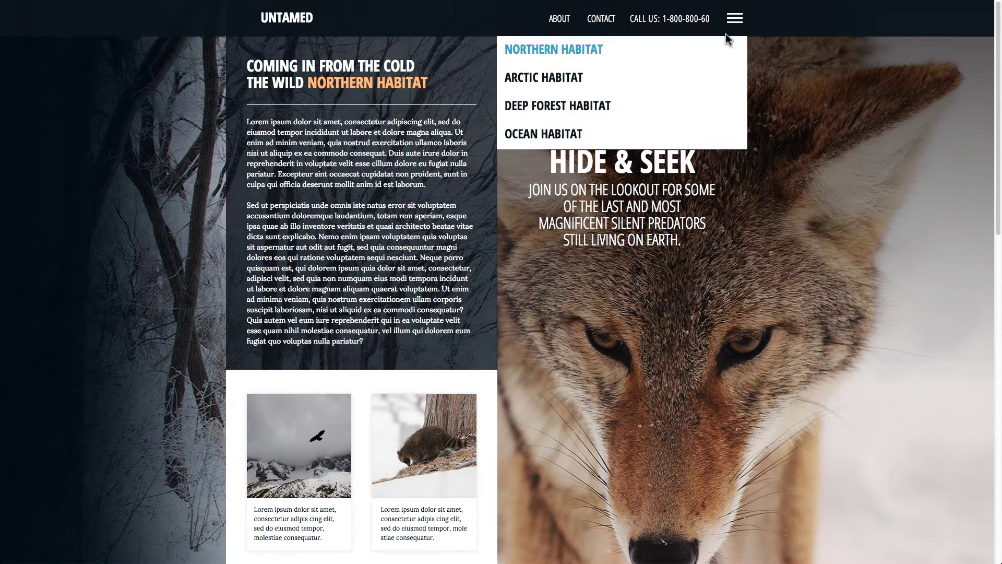
{"action": "left_click", "coordinate": [703, 73]}
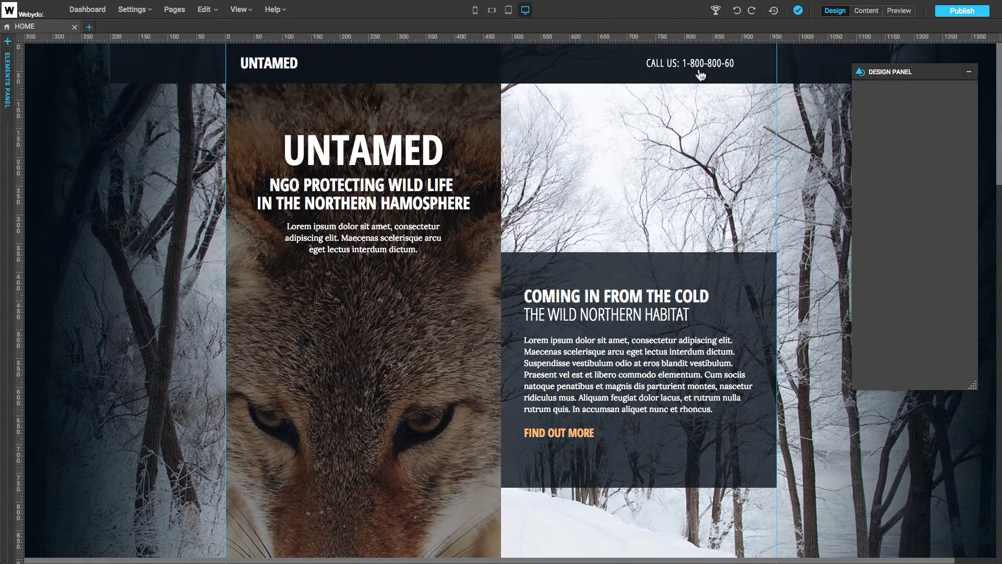
View the site's page list and navigation menus in the Webydo editor and look over the available help resources
{"action": "left_click", "coordinate": [175, 11]}
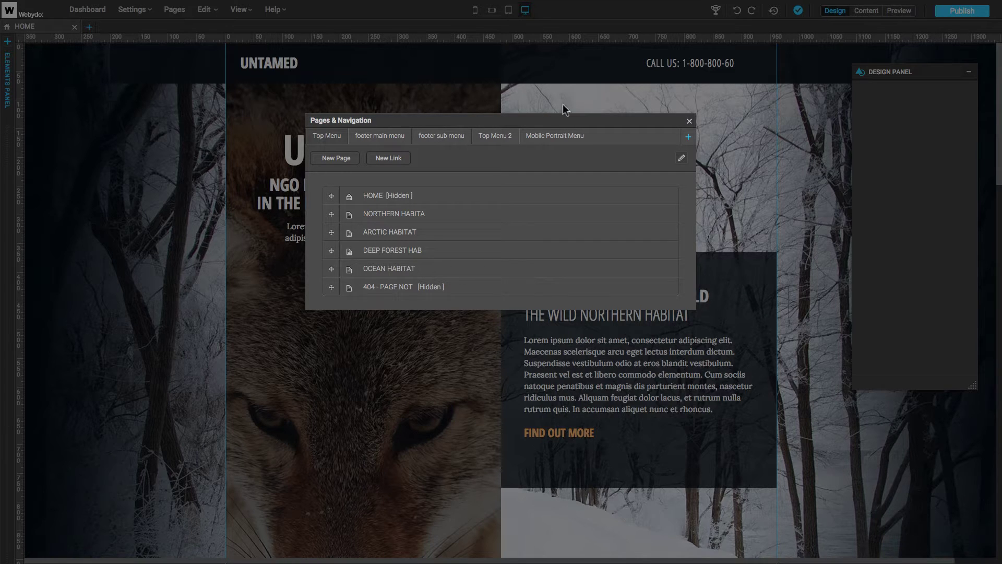
{"action": "left_click", "coordinate": [689, 121]}
{"action": "left_click", "coordinate": [273, 9]}
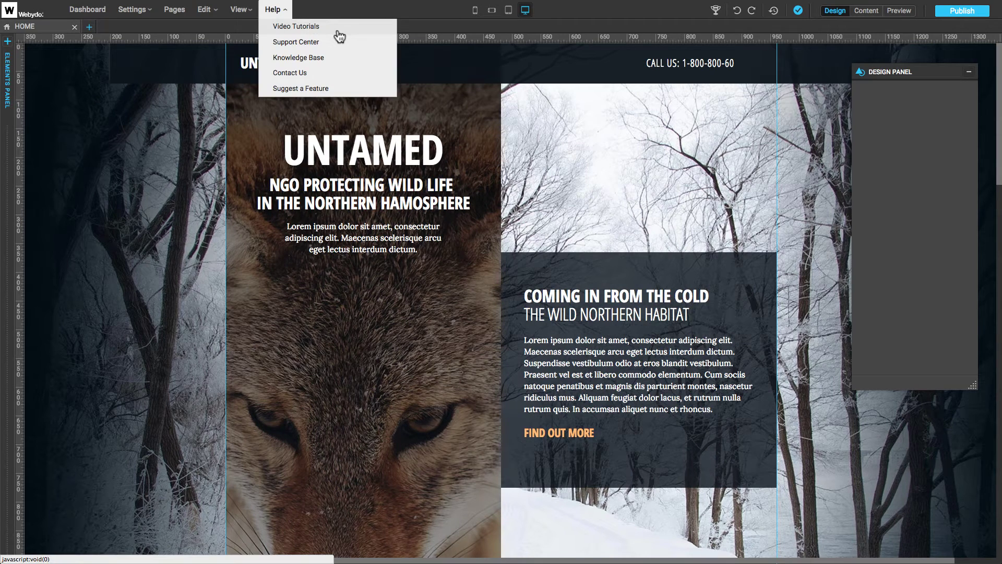
{"action": "left_click", "coordinate": [284, 15]}
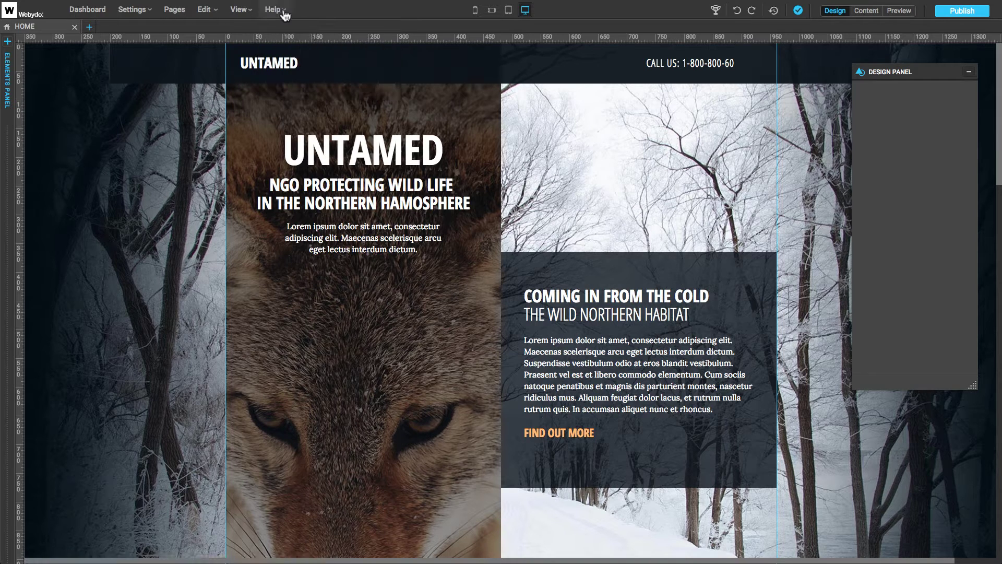
Add a Menu element to the home page, about 670 px wide and 88 px high, overlapping the fox image below its intro text
{"action": "mouse_move", "coordinate": [12, 243]}
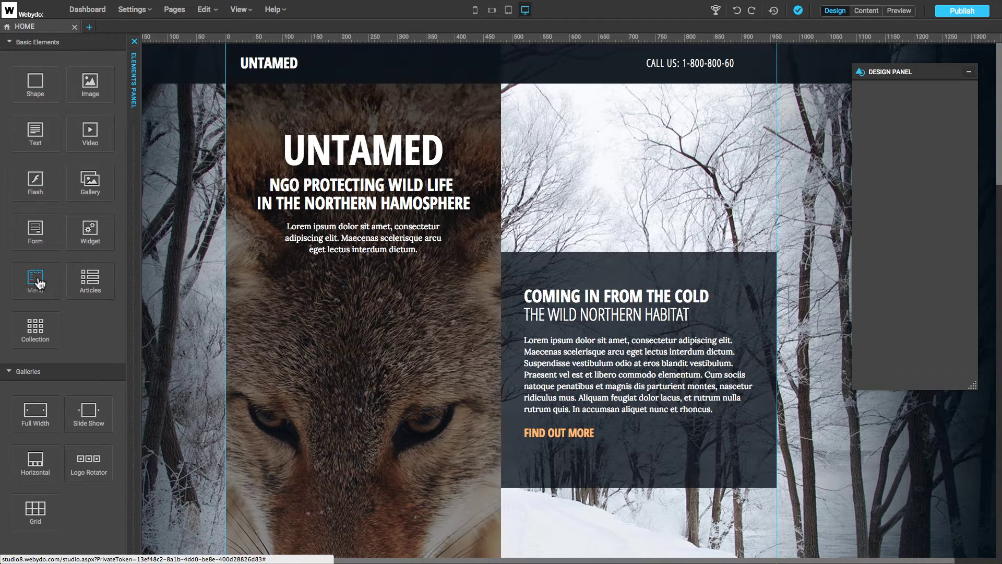
{"action": "left_click_drag", "start_coordinate": [39, 283], "coordinate": [84, 287]}
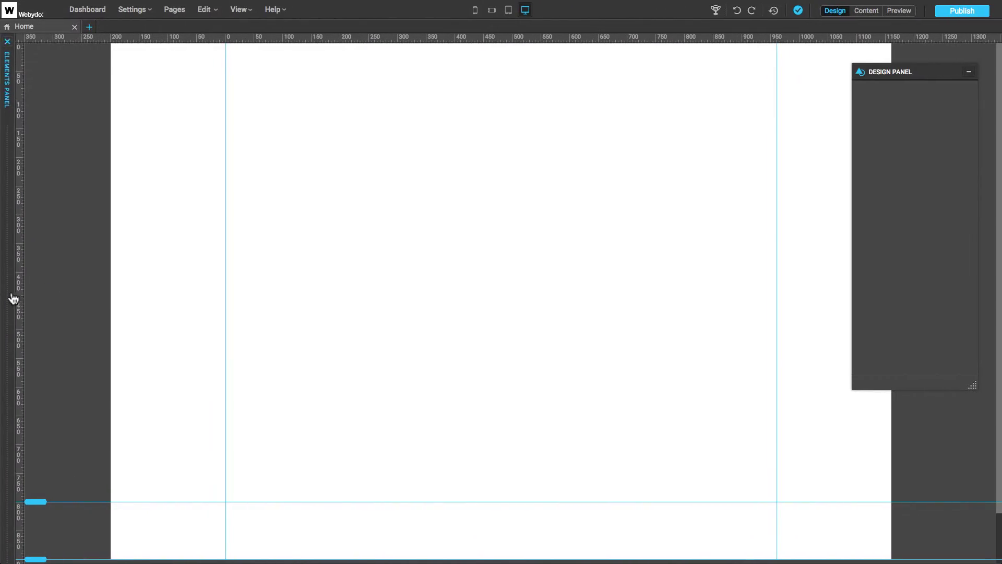
{"action": "left_click", "coordinate": [13, 298]}
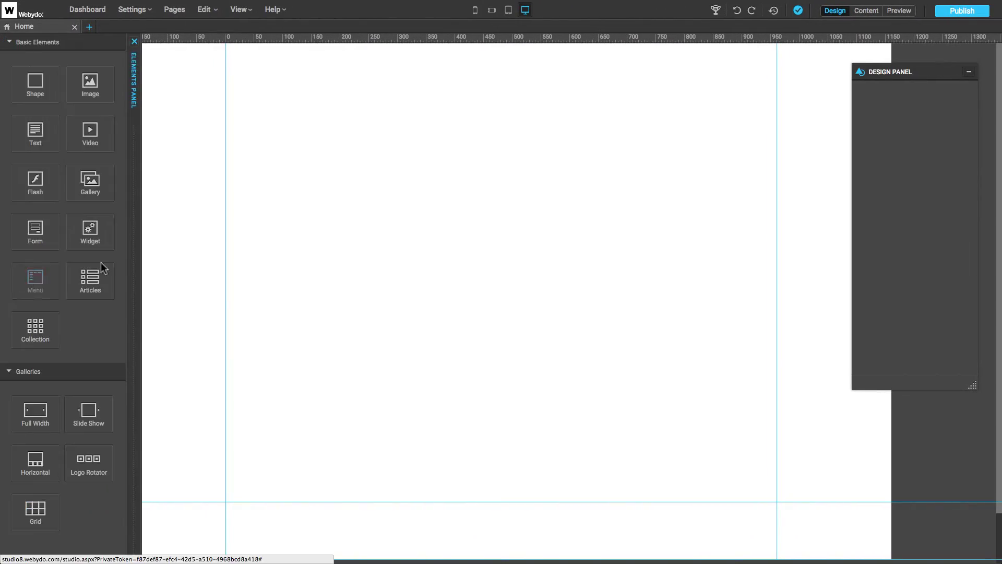
{"action": "left_click_drag", "start_coordinate": [101, 262], "coordinate": [292, 224]}
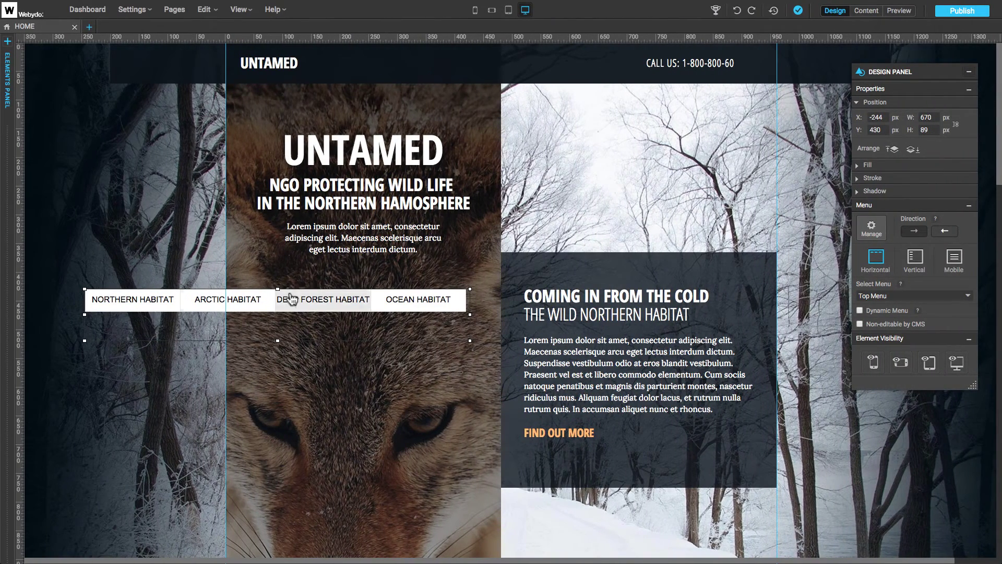
{"action": "mouse_move", "coordinate": [84, 314]}
{"action": "left_mouse_down"}
{"action": "mouse_move", "coordinate": [247, 316]}
{"action": "mouse_move", "coordinate": [83, 313]}
{"action": "left_mouse_up"}
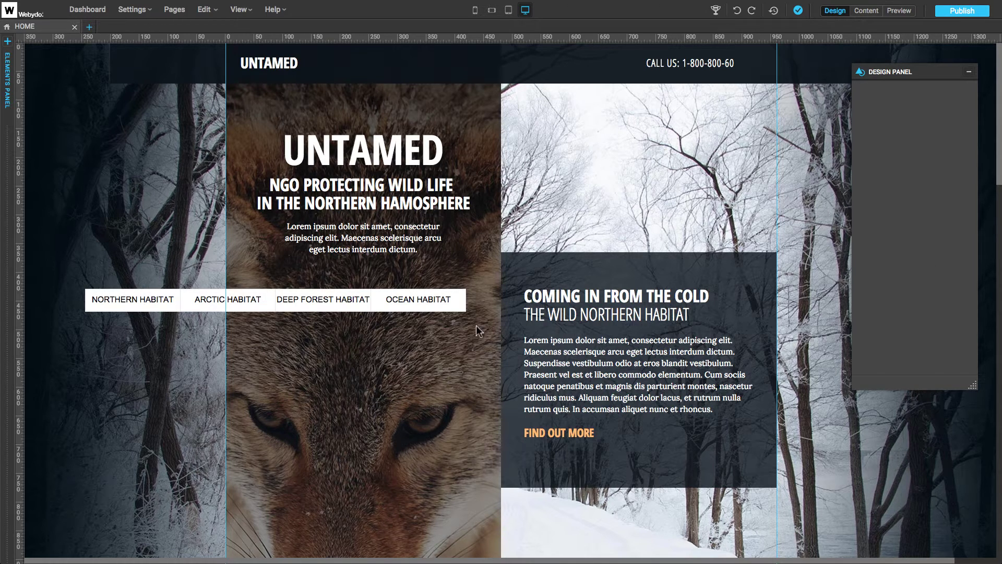
Compare the design settings of the whole menu with those of its OCEAN HABITAT and DEEP FOREST HABITAT items
{"action": "left_click", "coordinate": [455, 327]}
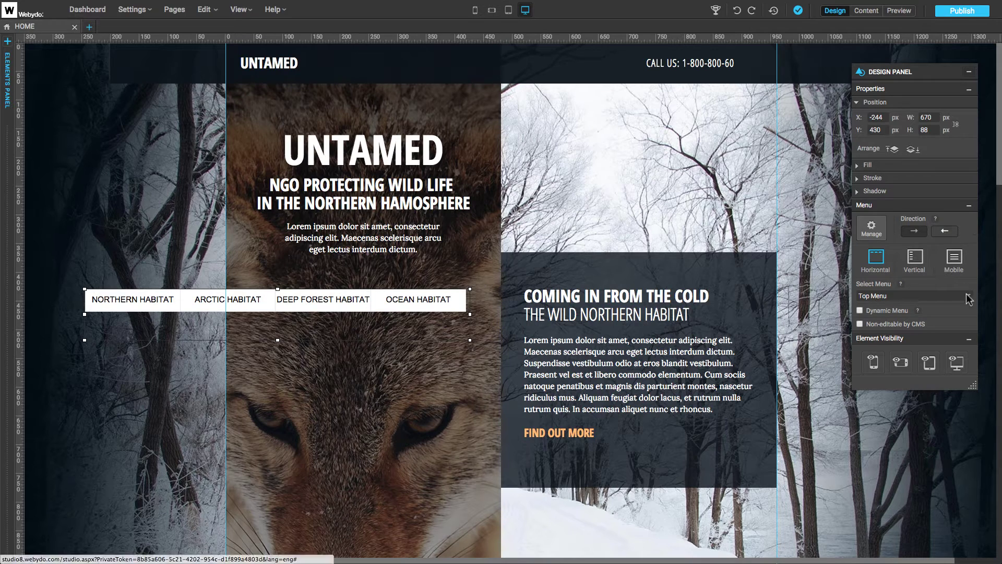
{"action": "left_click", "coordinate": [417, 304]}
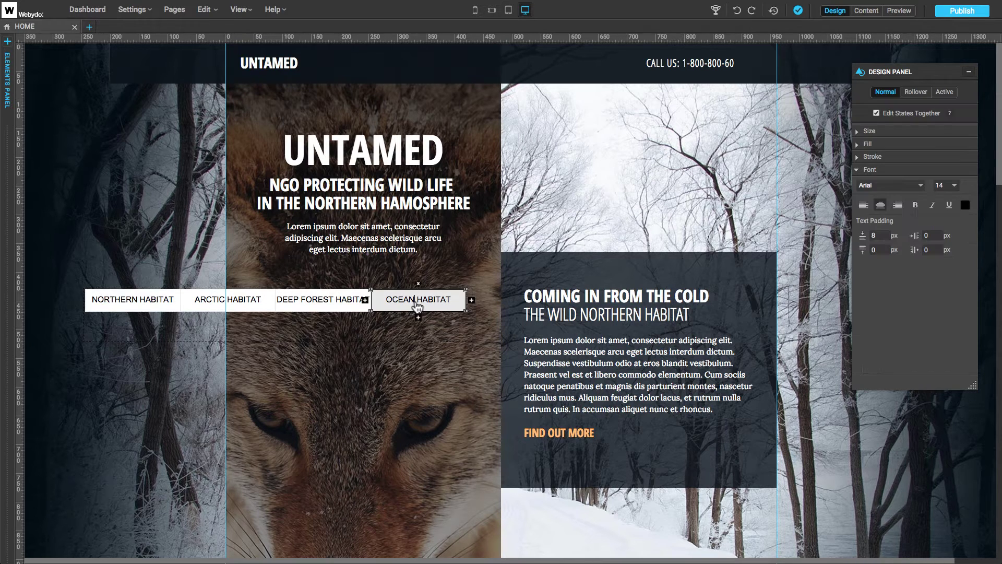
{"action": "left_click", "coordinate": [335, 306]}
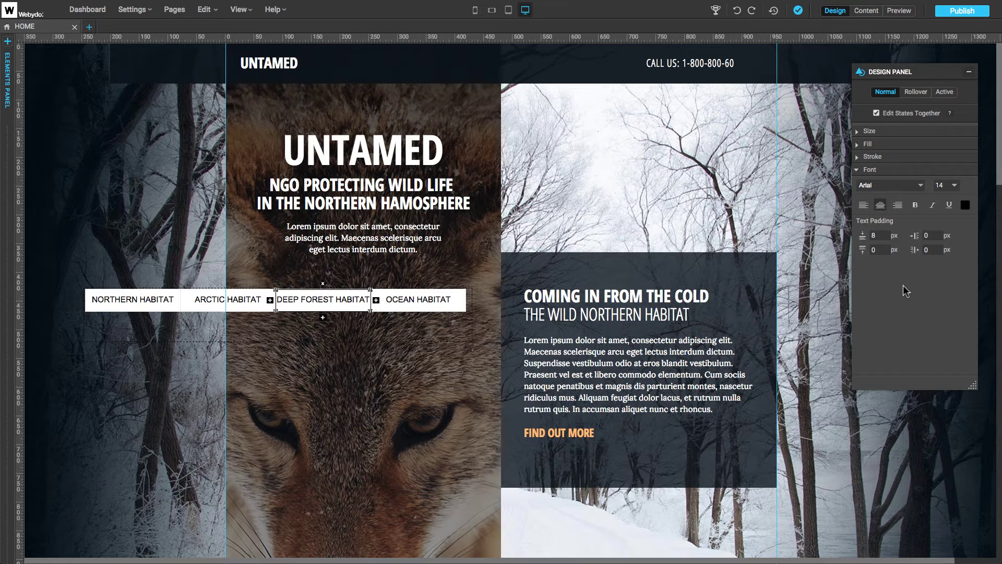
{"action": "left_click", "coordinate": [461, 333]}
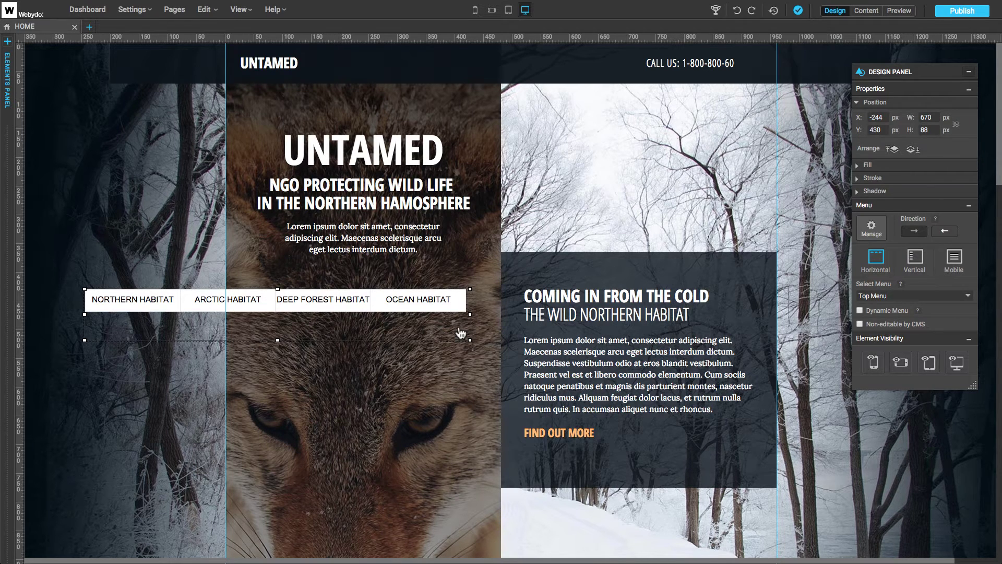
Review the menu's Fill, Stroke and Shadow properties and the pages it manages
{"action": "left_click", "coordinate": [860, 105]}
{"action": "left_click", "coordinate": [861, 116]}
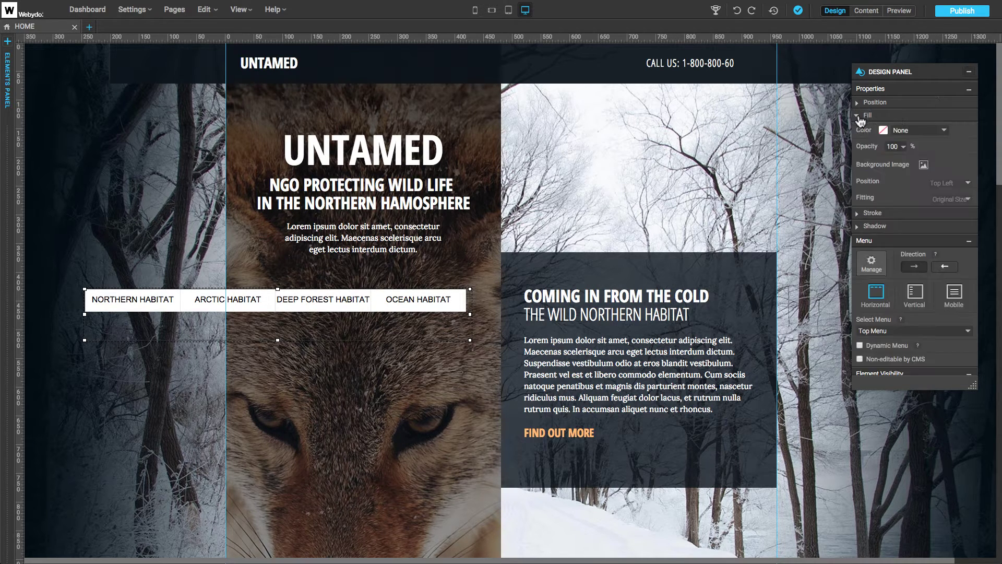
{"action": "left_click", "coordinate": [862, 115]}
{"action": "left_click", "coordinate": [866, 128]}
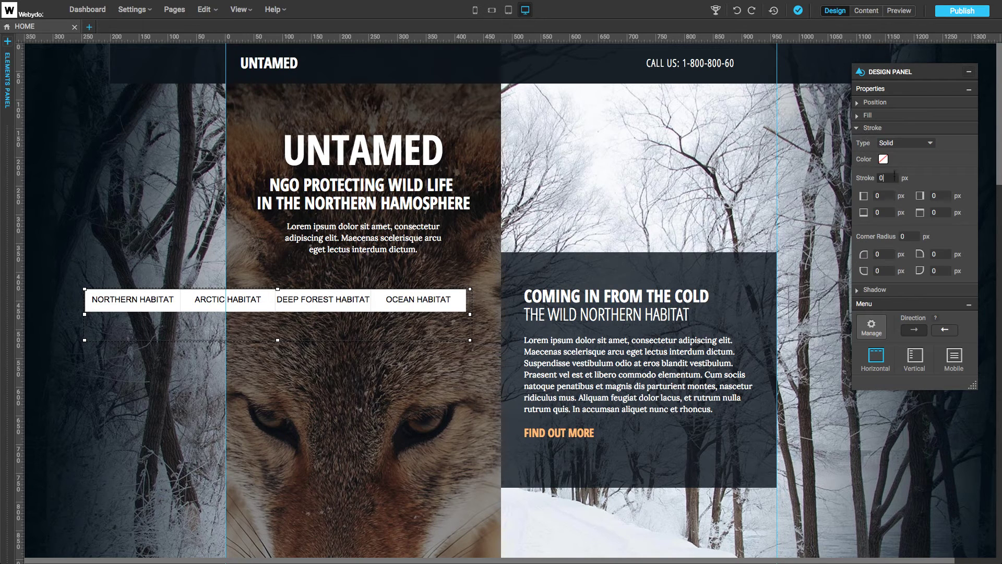
{"action": "left_click", "coordinate": [869, 128]}
{"action": "left_click", "coordinate": [870, 141]}
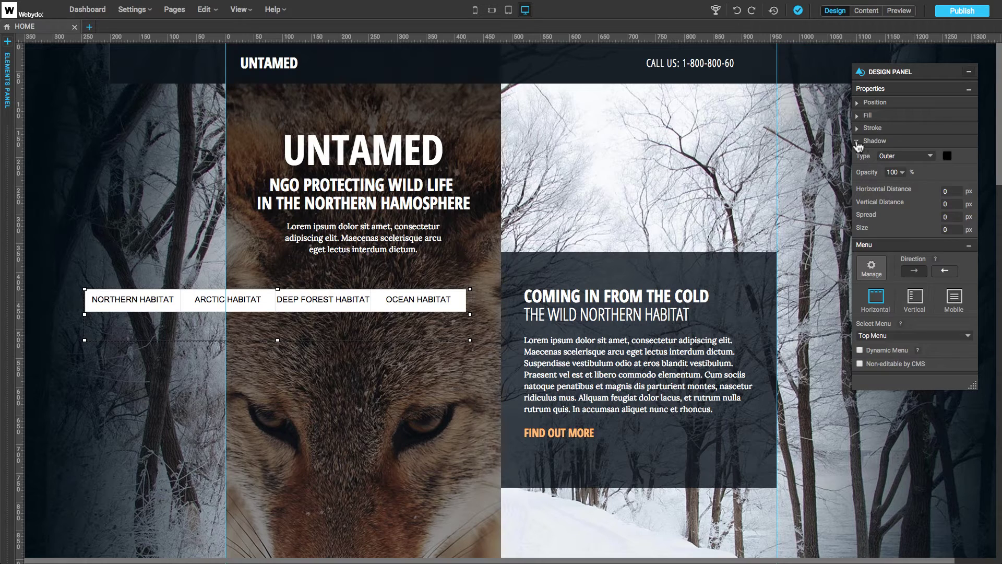
{"action": "left_click", "coordinate": [858, 142]}
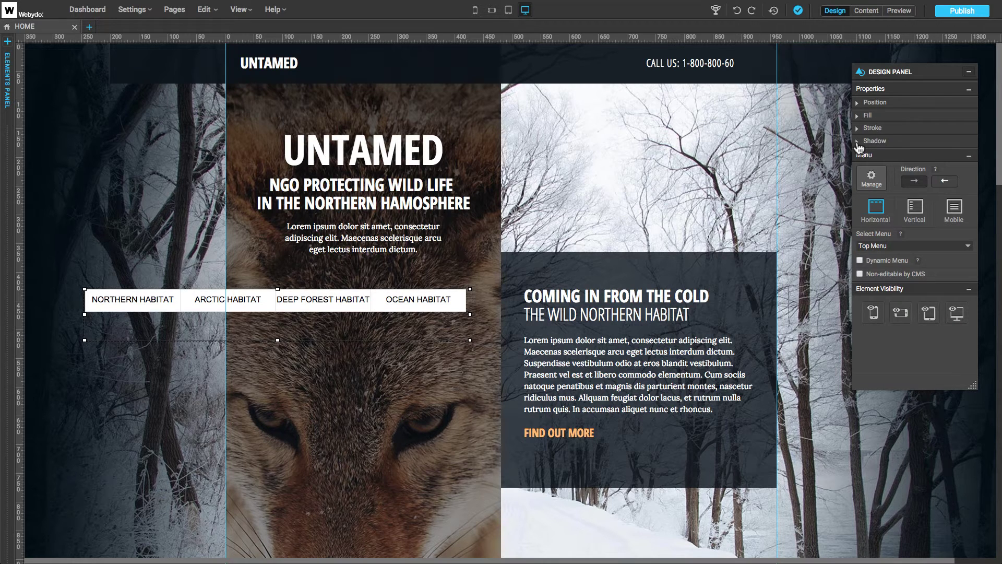
{"action": "left_click", "coordinate": [872, 178]}
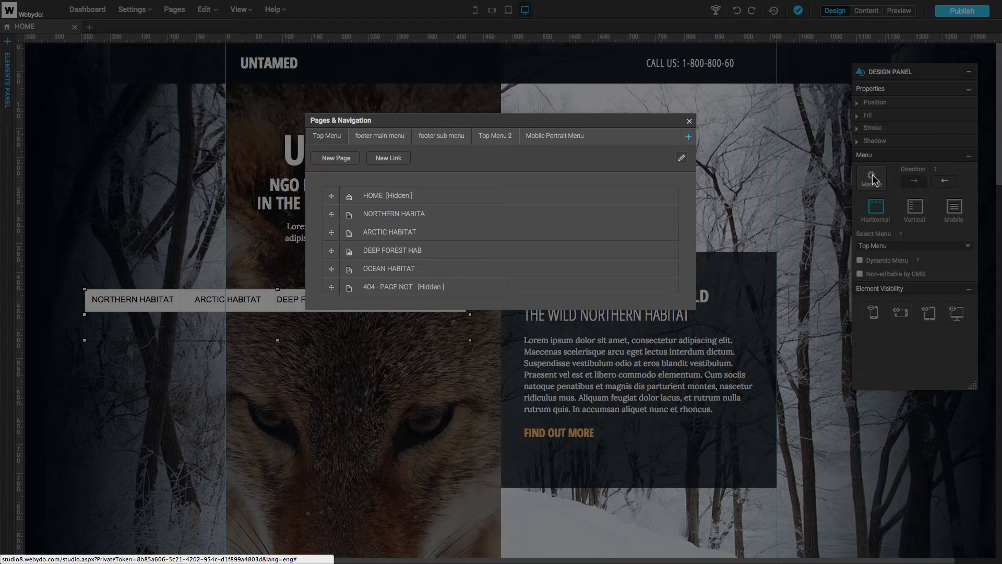
{"action": "left_click", "coordinate": [689, 121]}
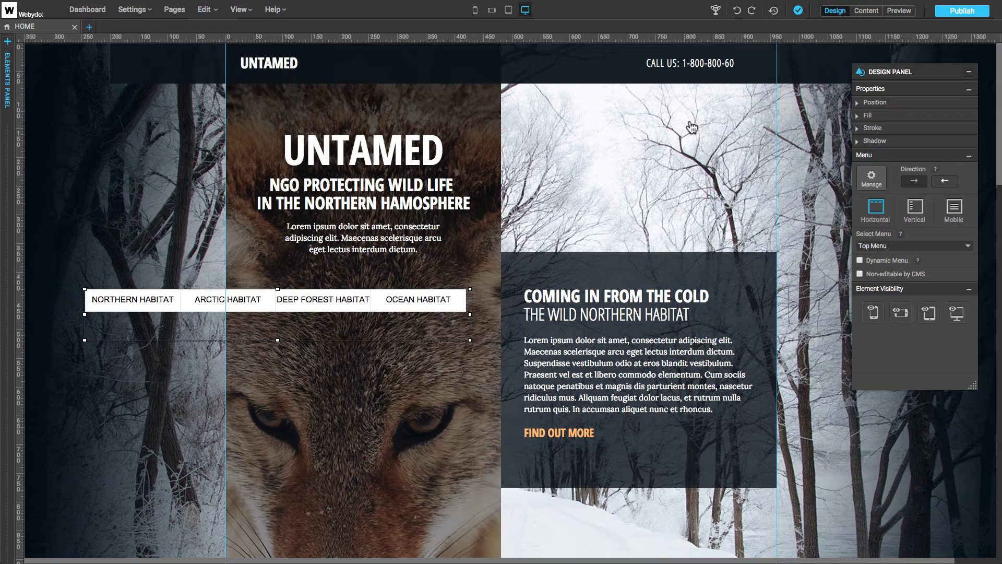
Try the menu's right direction and its Vertical and Mobile layouts, returning it to the left direction and Horizontal layout
{"action": "left_click", "coordinate": [946, 183]}
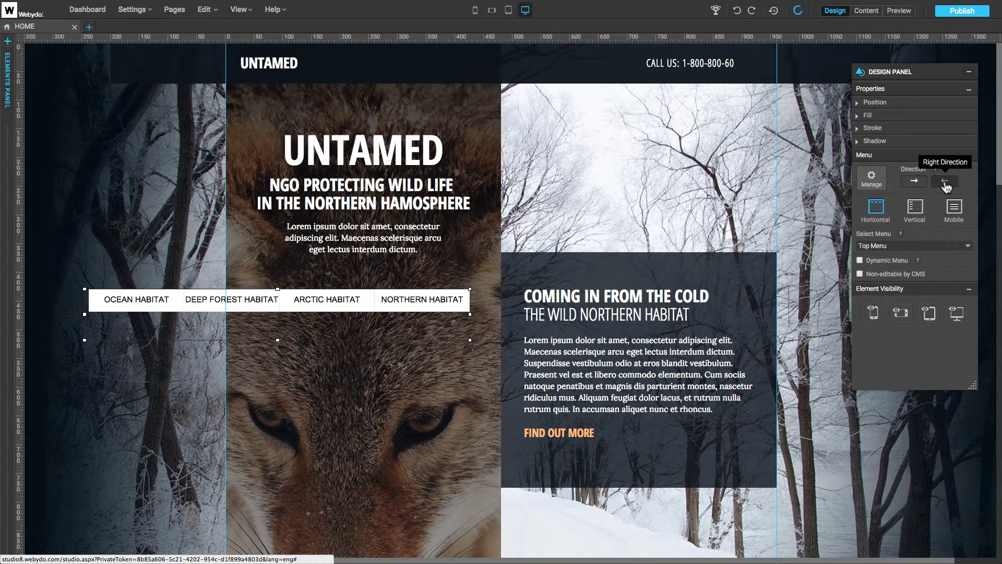
{"action": "left_click", "coordinate": [916, 183]}
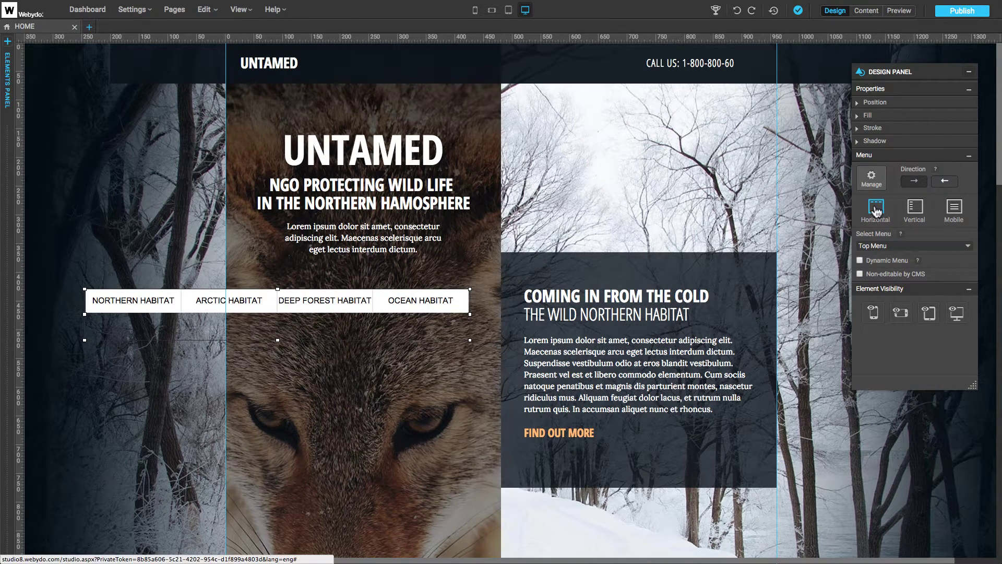
{"action": "left_click", "coordinate": [915, 211]}
{"action": "left_click", "coordinate": [954, 210]}
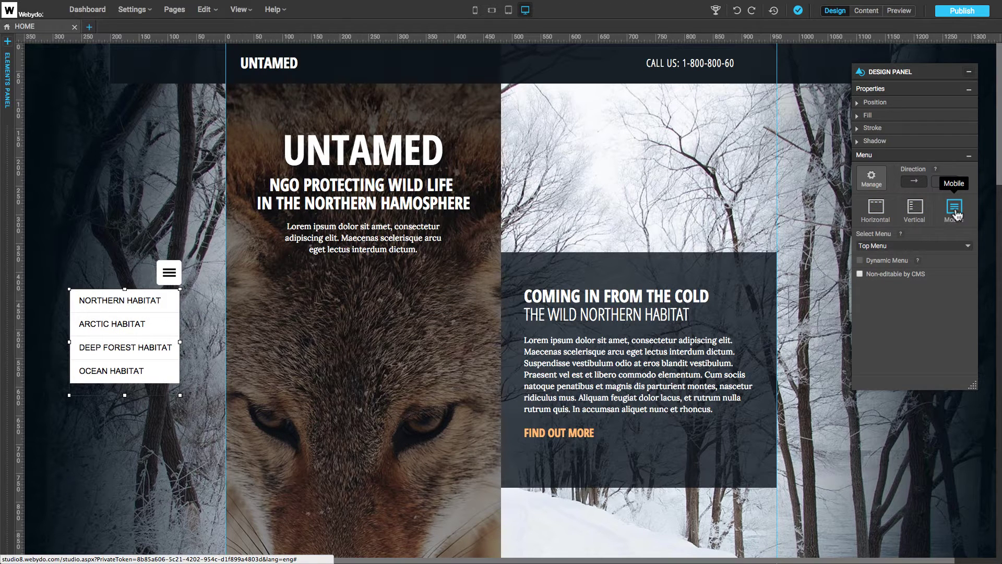
{"action": "left_click", "coordinate": [878, 210]}
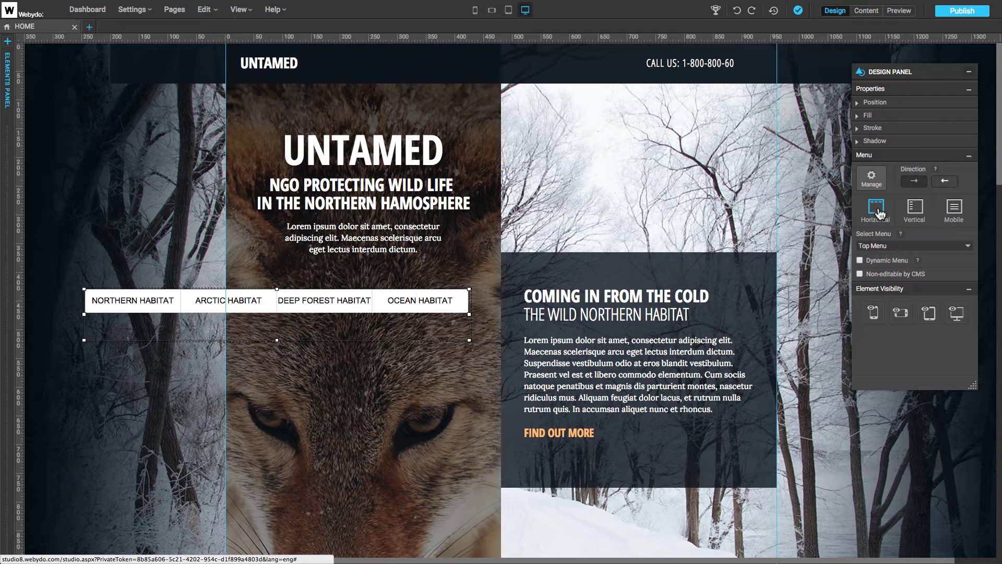
Switch the menu's source to Top Menu 2 and centre it over the fox image below the intro text
{"action": "left_click", "coordinate": [923, 245]}
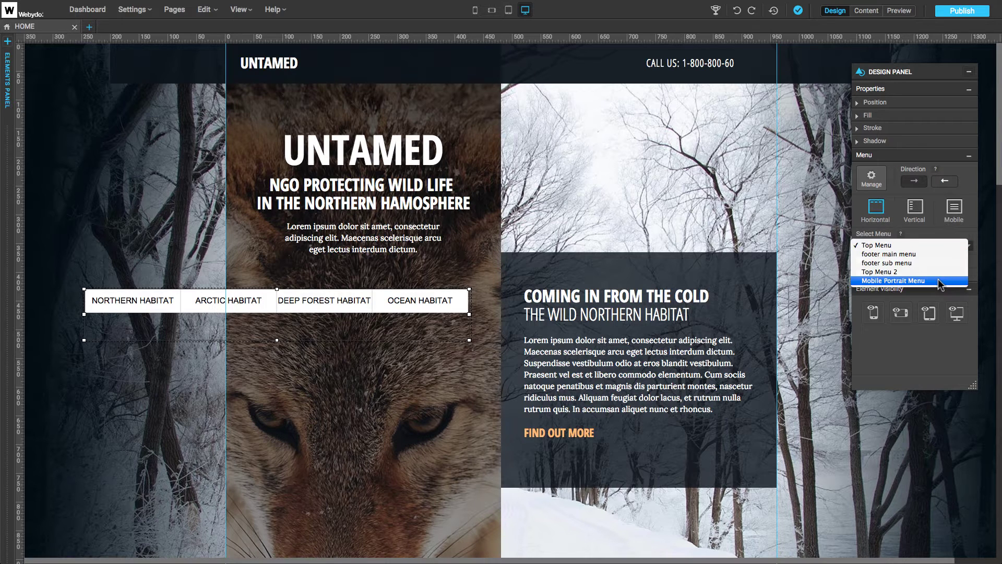
{"action": "left_click", "coordinate": [930, 272]}
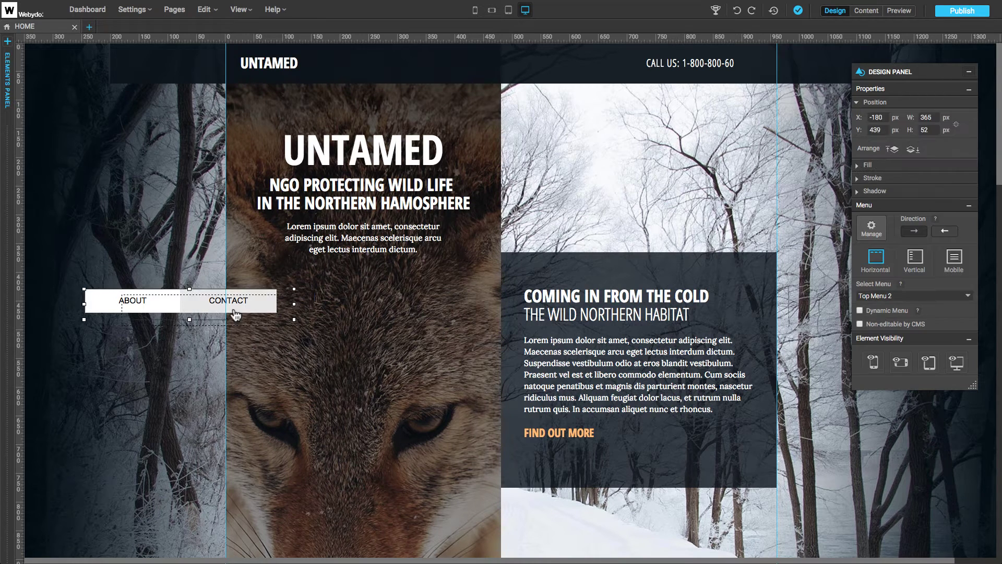
{"action": "left_click_drag", "start_coordinate": [191, 308], "coordinate": [374, 308]}
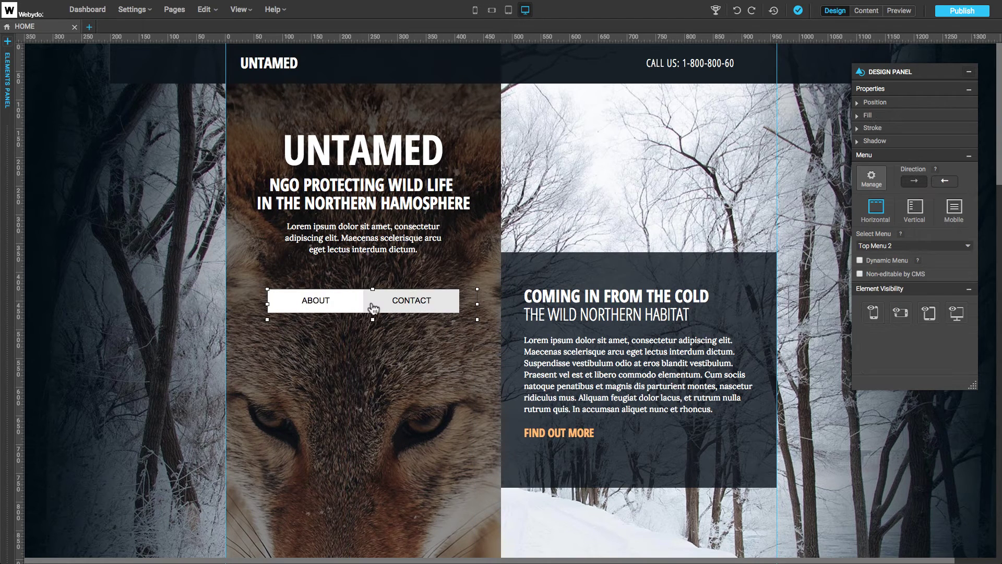
Try the Dynamic Menu option, switch it back off, and make the menu Non-editable by CMS
{"action": "left_click", "coordinate": [861, 260]}
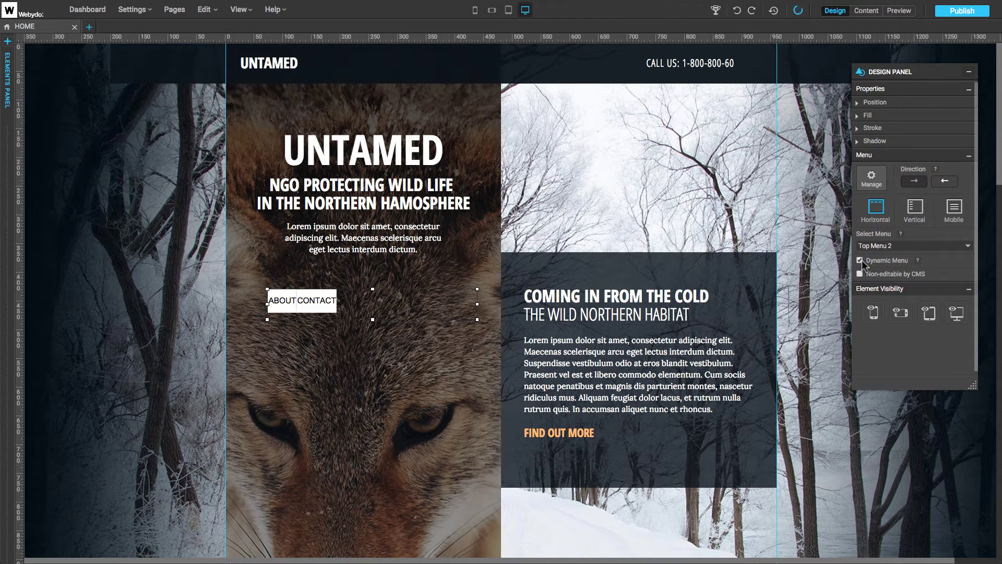
{"action": "left_click", "coordinate": [862, 260]}
{"action": "left_click", "coordinate": [860, 274]}
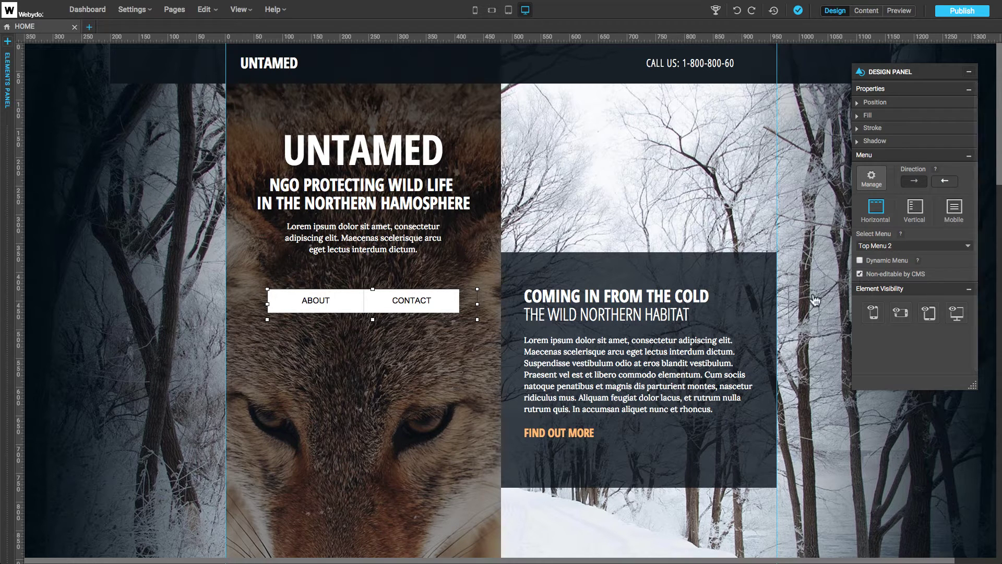
Review the CONTACT menu item's design settings in the Normal, Rollover and Active states
{"action": "left_click", "coordinate": [447, 312]}
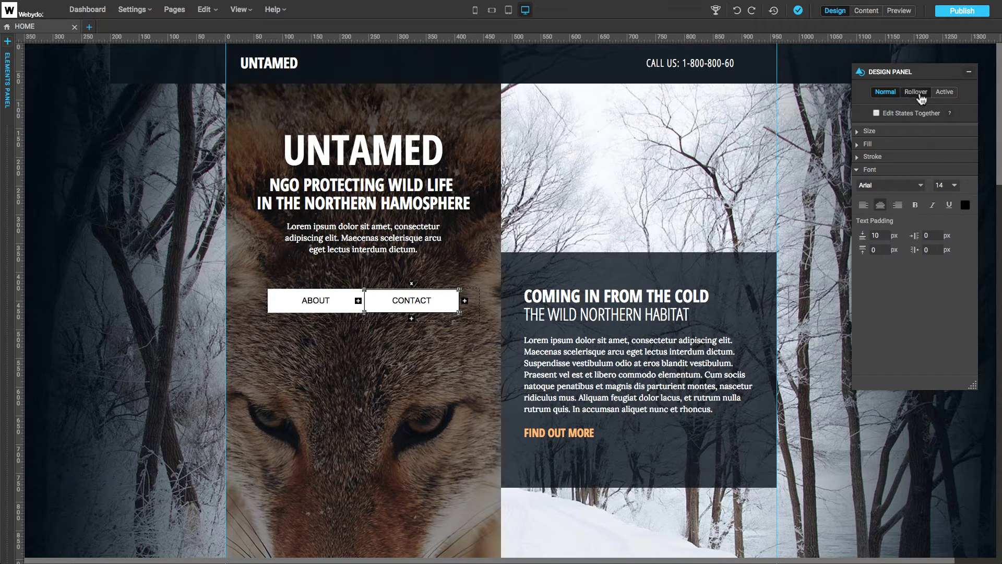
{"action": "left_click", "coordinate": [918, 93]}
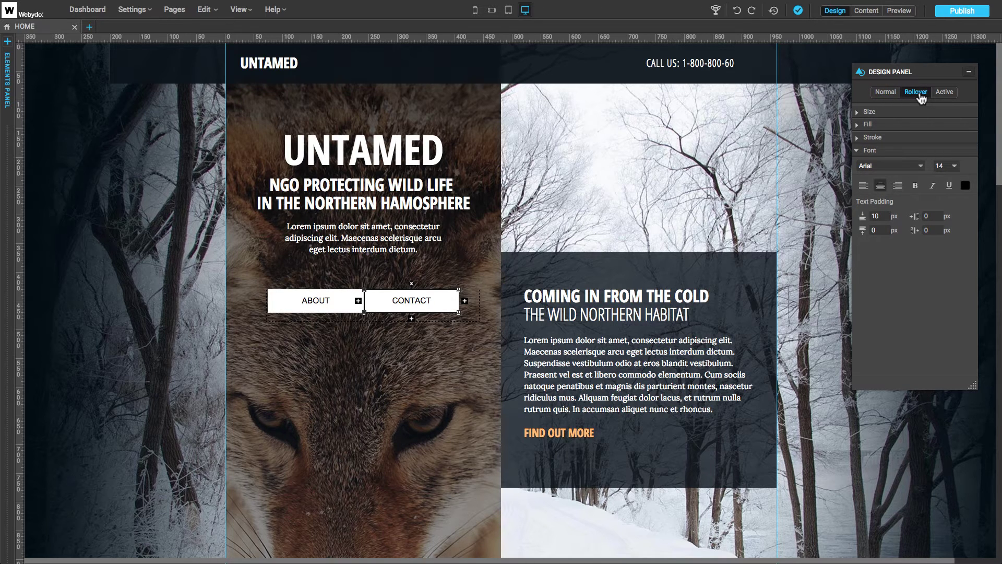
{"action": "left_click", "coordinate": [944, 92]}
{"action": "left_click", "coordinate": [886, 93]}
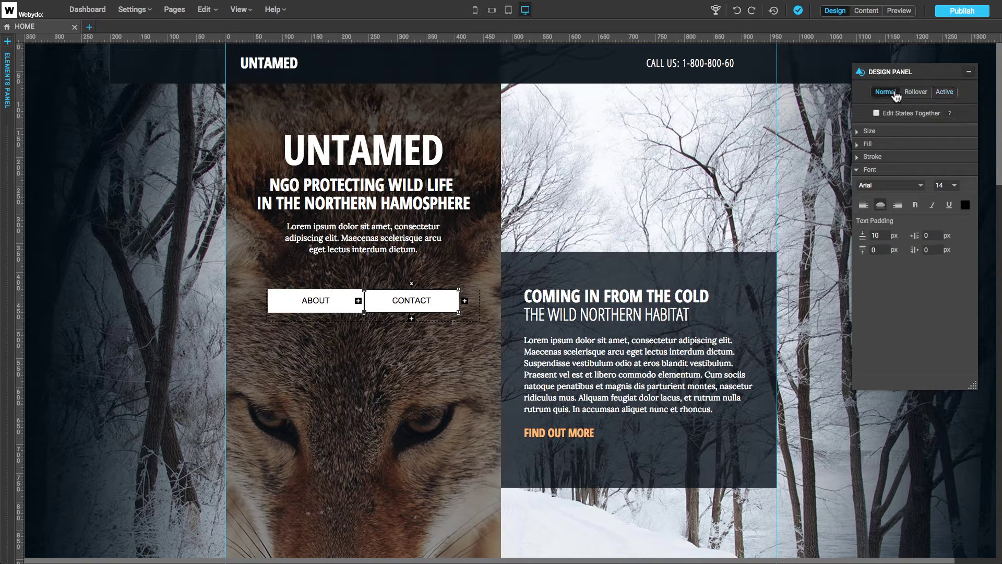
Edit the menu item's states together and set its size to 80 px wide and 20 px high with a 0 px top margin
{"action": "left_click", "coordinate": [876, 113]}
{"action": "left_click", "coordinate": [859, 131]}
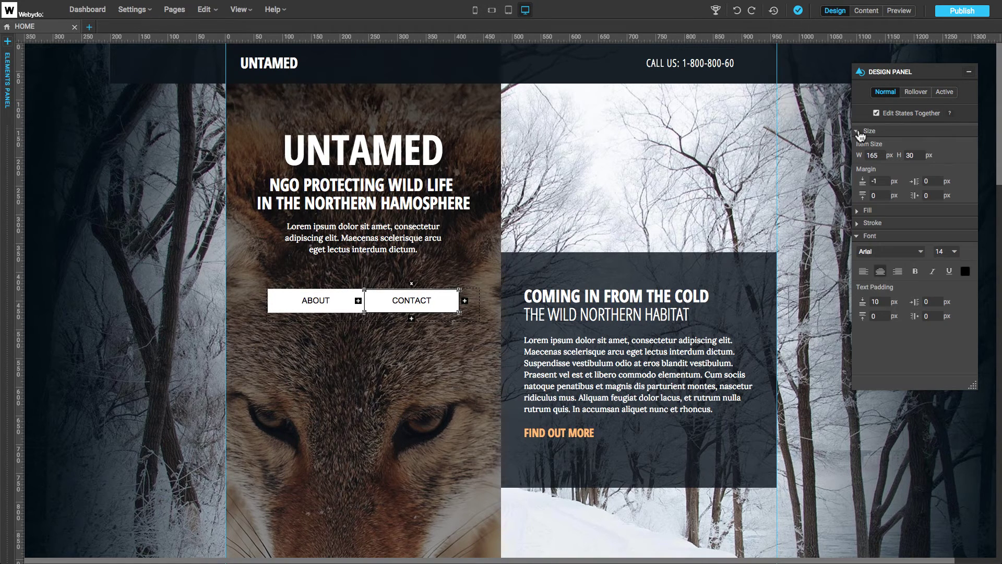
{"action": "double_click", "coordinate": [872, 155]}
{"action": "type", "text": "80"}
{"action": "key", "text": "Tab"}
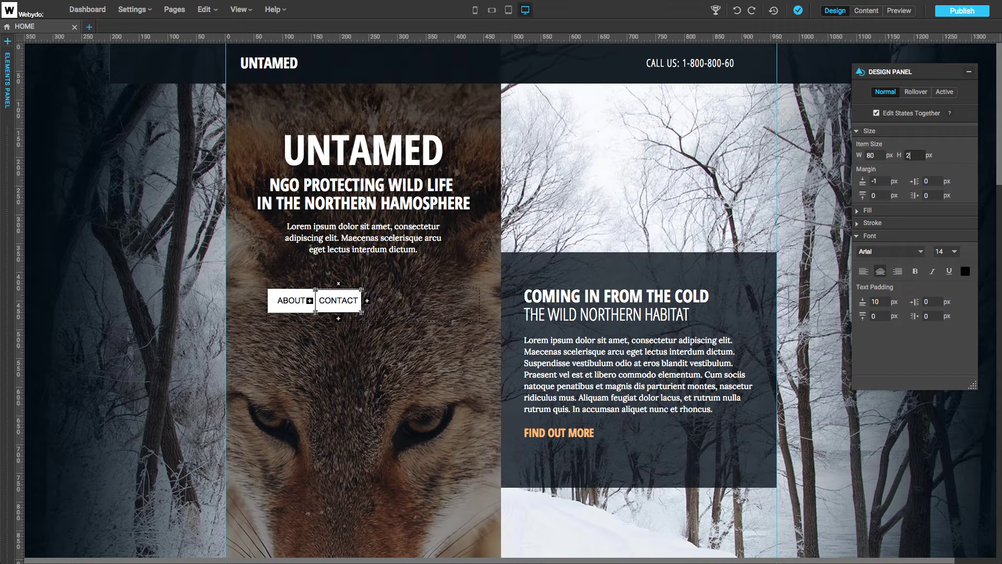
{"action": "type", "text": "20"}
{"action": "key", "text": "Tab"}
{"action": "key", "text": "BackSpace"}
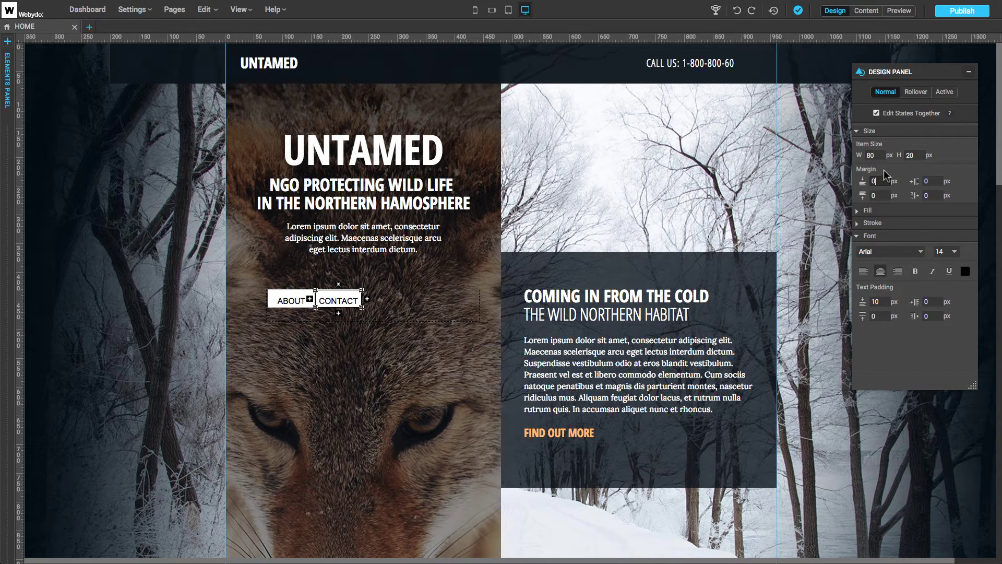
Set the fill colour of the ABOUT and CONTACT menu items to None
{"action": "left_click", "coordinate": [858, 131]}
{"action": "left_click", "coordinate": [858, 145]}
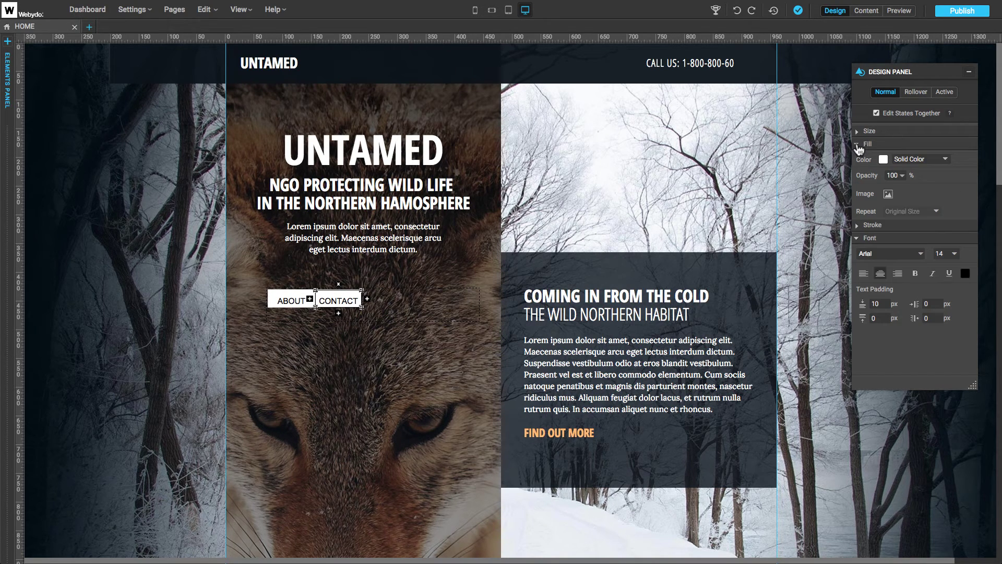
{"action": "left_click", "coordinate": [930, 159]}
{"action": "left_click", "coordinate": [908, 168]}
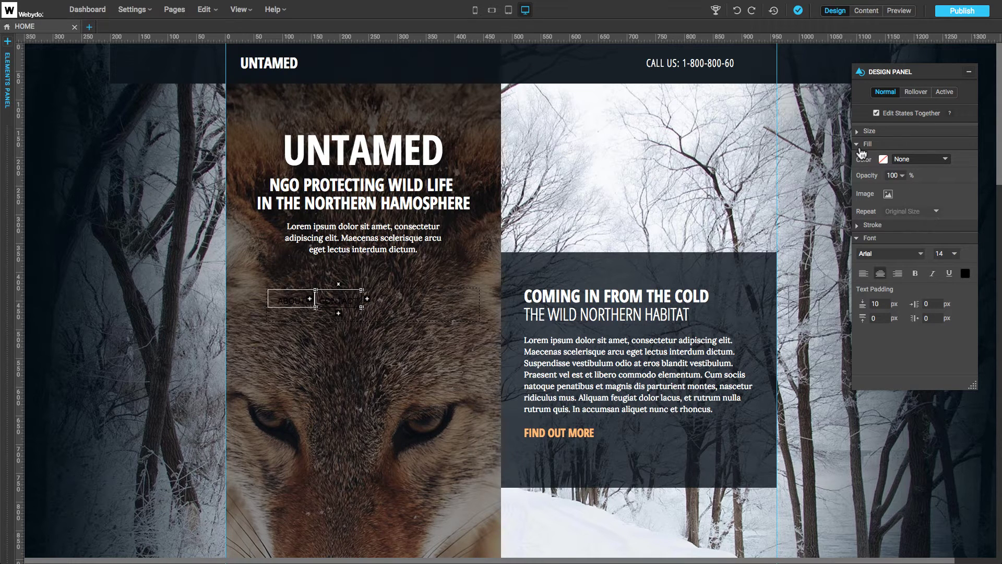
Set the menu items' stroke type to None and the stroke width to 0 px
{"action": "left_click", "coordinate": [861, 144]}
{"action": "left_click", "coordinate": [861, 158]}
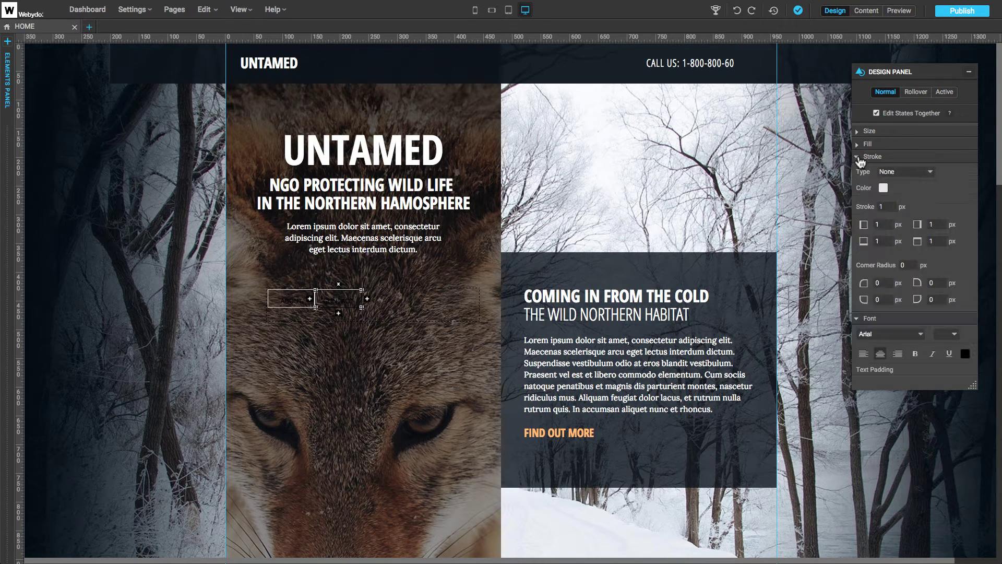
{"action": "left_click", "coordinate": [910, 172]}
{"action": "left_click", "coordinate": [919, 172]}
{"action": "double_click", "coordinate": [888, 207]}
{"action": "type", "text": "0"}
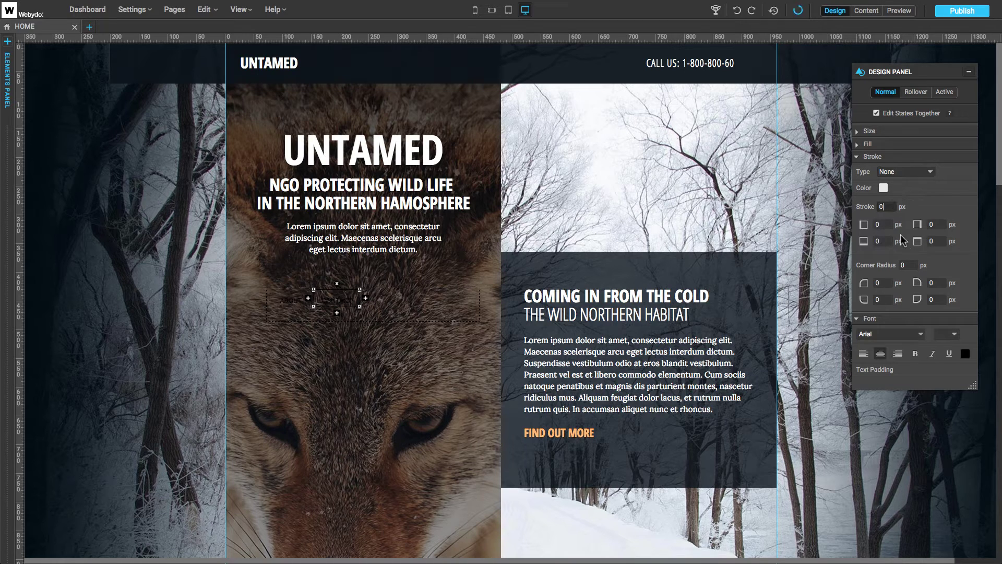
{"action": "left_click", "coordinate": [860, 158]}
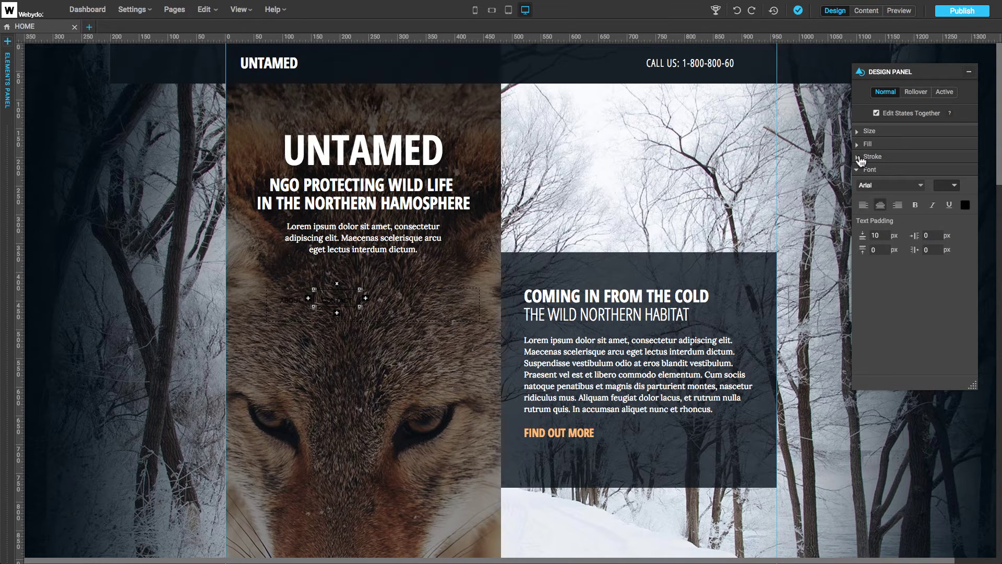
Format the menu item text as Open Sans Condensed, size 18, in white (FFFFFF), with 0 px top text padding
{"action": "left_click", "coordinate": [890, 184]}
{"action": "left_click", "coordinate": [908, 242]}
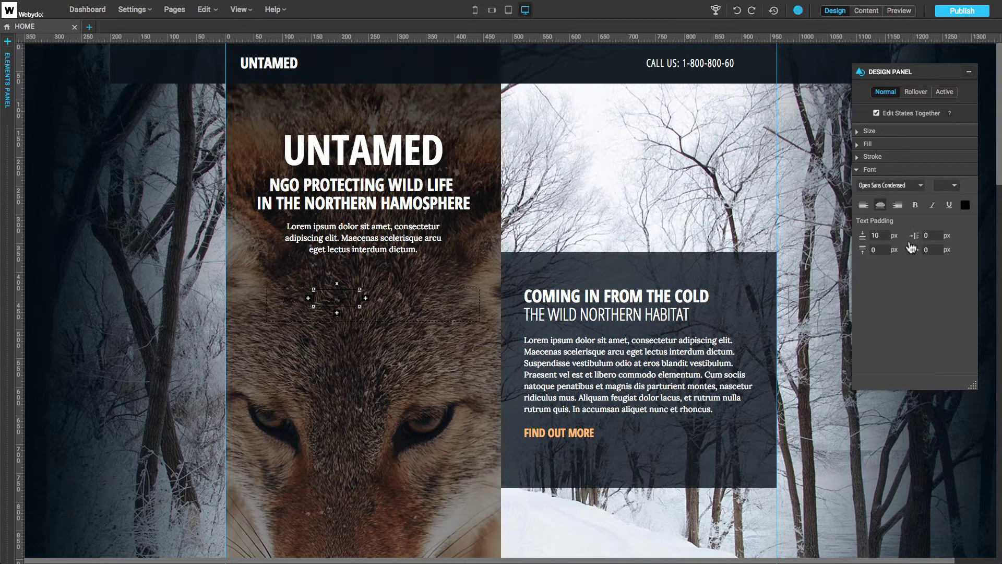
{"action": "left_click", "coordinate": [954, 185]}
{"action": "left_click", "coordinate": [956, 237]}
{"action": "left_click", "coordinate": [965, 205]}
{"action": "left_click", "coordinate": [536, 306]}
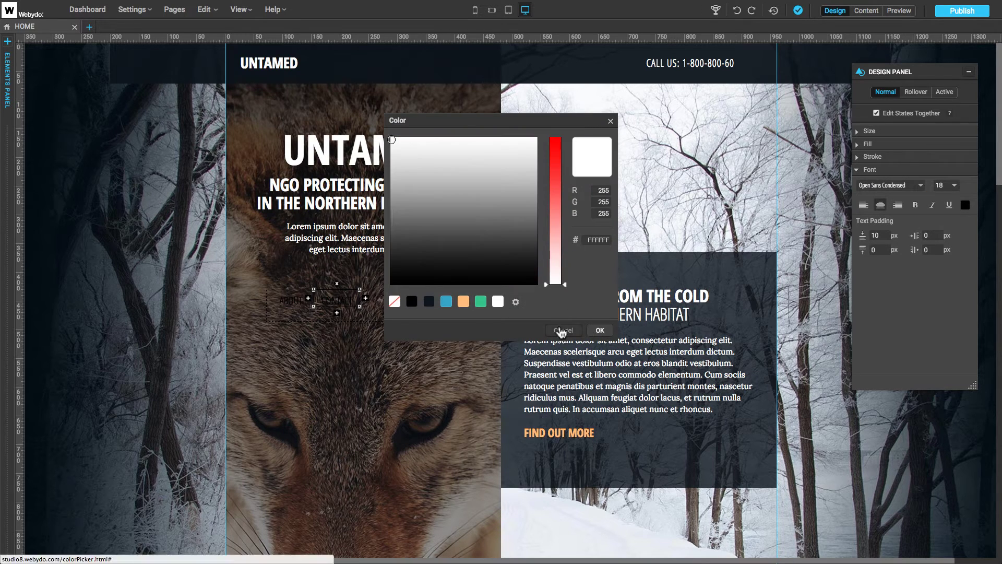
{"action": "left_click", "coordinate": [601, 334]}
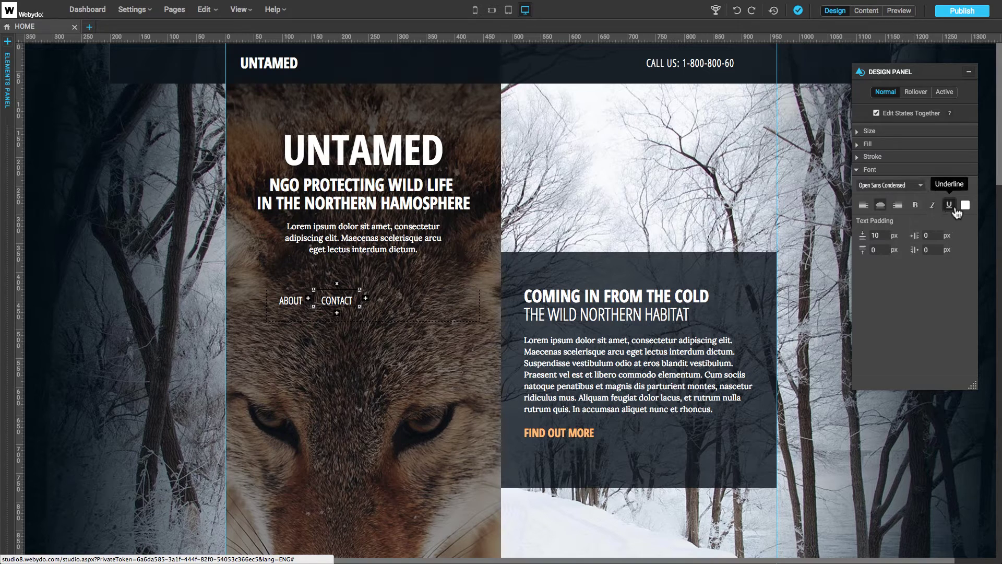
{"action": "double_click", "coordinate": [875, 235]}
{"action": "type", "text": "0"}
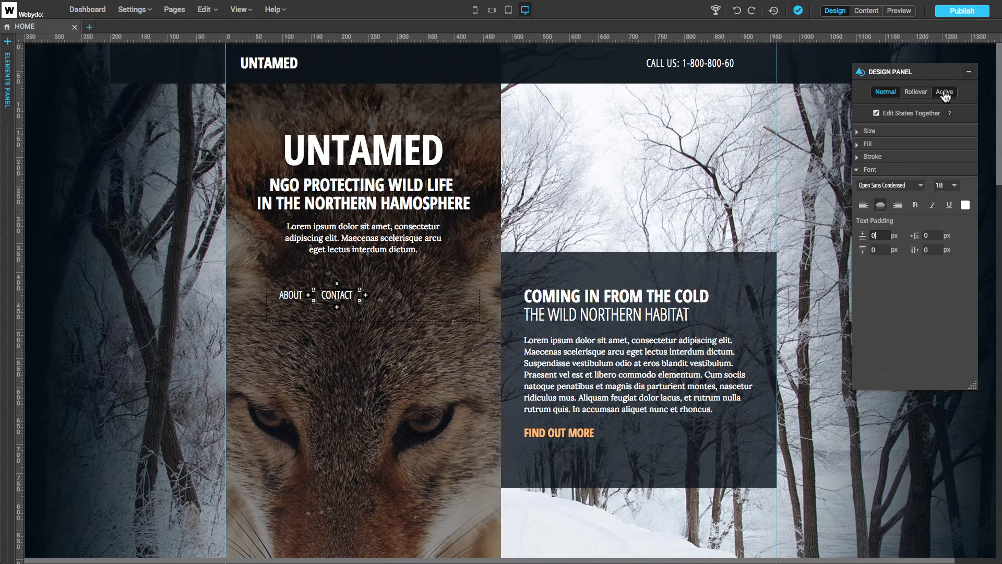
Turn off editing the states together and make the text bold in the menu items' Active state
{"action": "left_click", "coordinate": [877, 113]}
{"action": "left_click", "coordinate": [945, 93]}
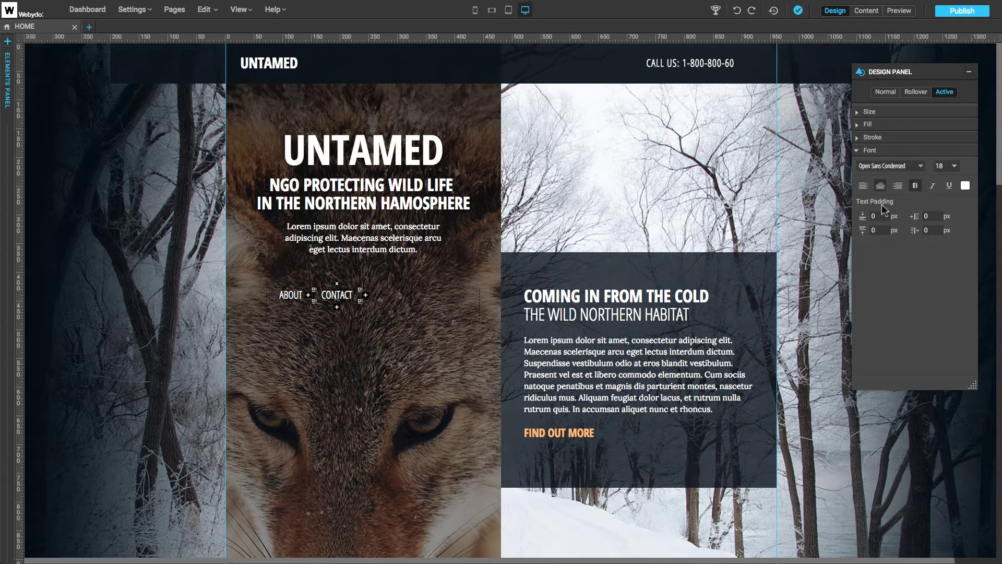
Try renaming the CONTACT item to CONTACT US, check it in Pages & Navigation, and restore the original name
{"action": "type", "text": "US"}
{"action": "left_click", "coordinate": [175, 9]}
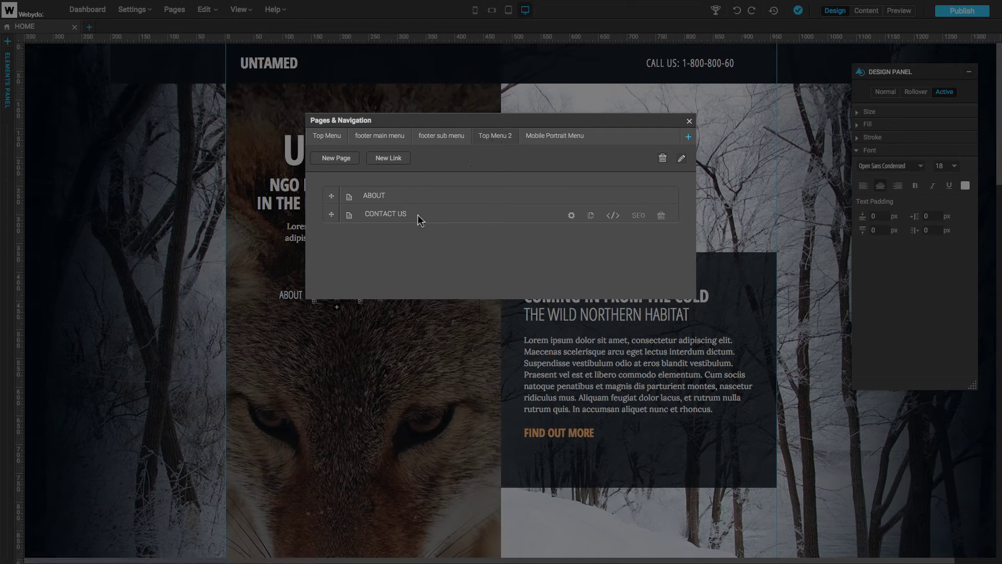
{"action": "left_click", "coordinate": [689, 121]}
{"action": "left_click", "coordinate": [359, 295]}
{"action": "key", "text": "BackSpace"}
{"action": "key", "text": "BackSpace"}
{"action": "key", "text": "BackSpace"}
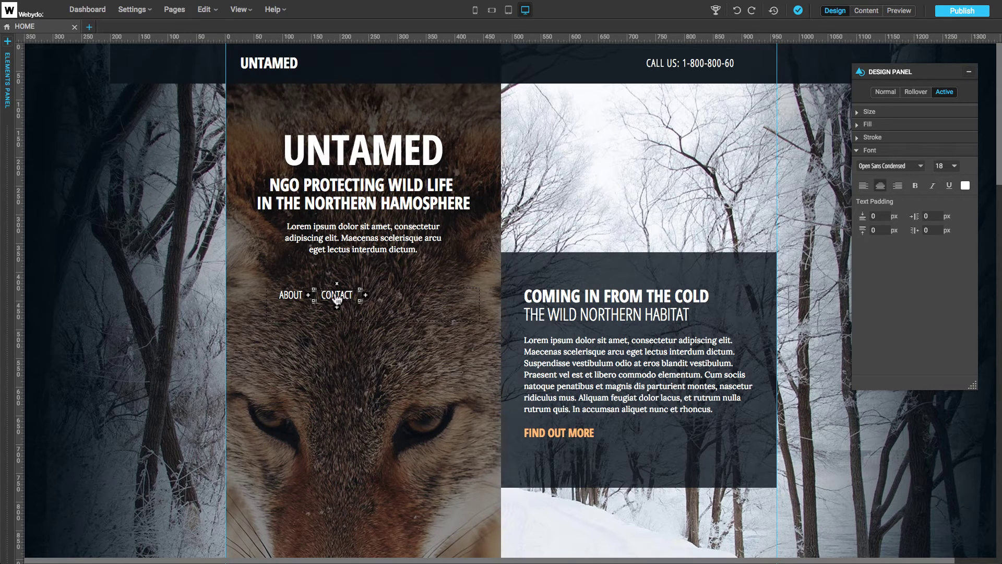
Try an internal link to NORTHERN HABITAT as a sub-item under ABOUT, and remove it again
{"action": "left_click", "coordinate": [293, 296]}
{"action": "left_click", "coordinate": [291, 308]}
{"action": "left_click", "coordinate": [307, 319]}
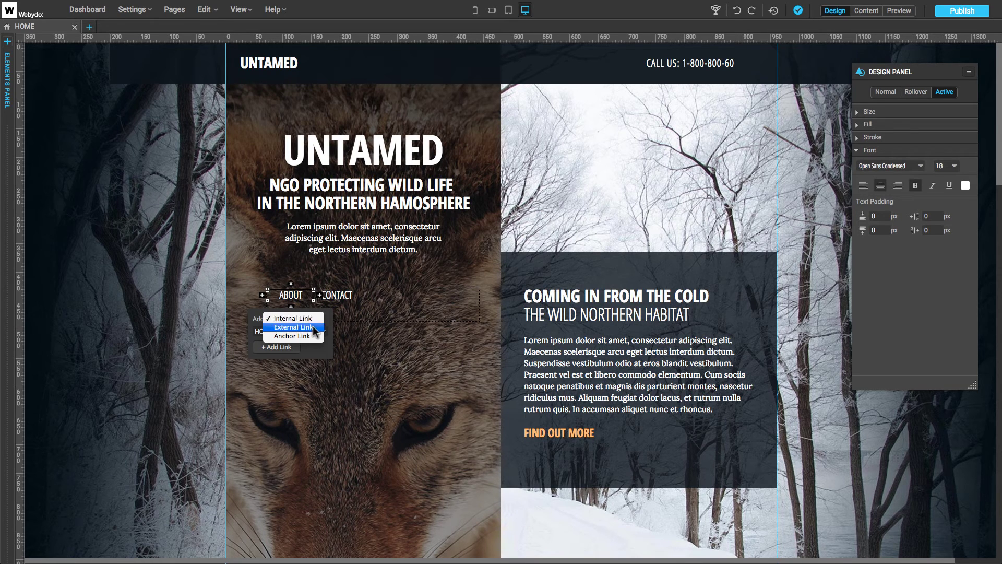
{"action": "left_click", "coordinate": [312, 318]}
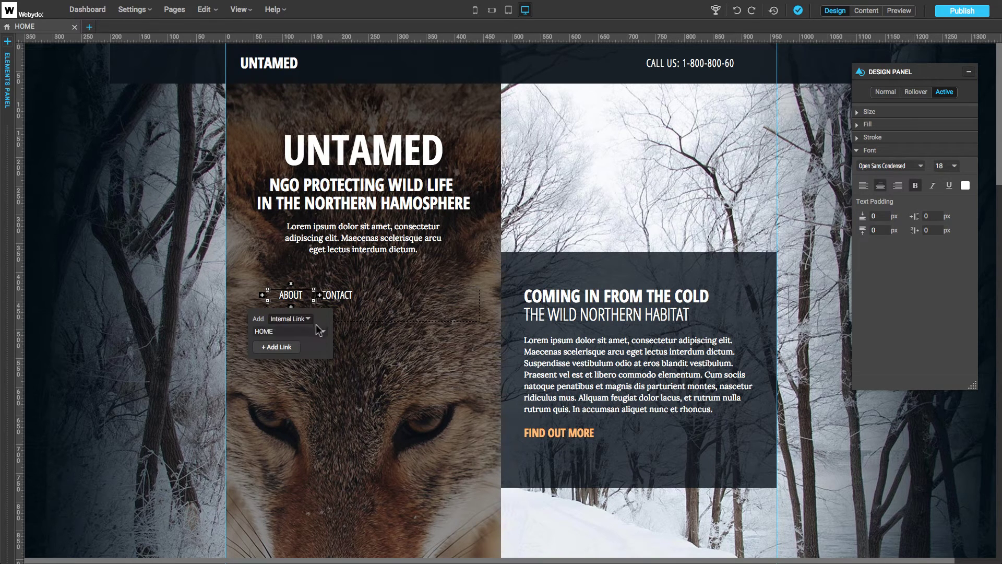
{"action": "left_click", "coordinate": [314, 331]}
{"action": "left_click", "coordinate": [317, 341]}
{"action": "left_click", "coordinate": [277, 346]}
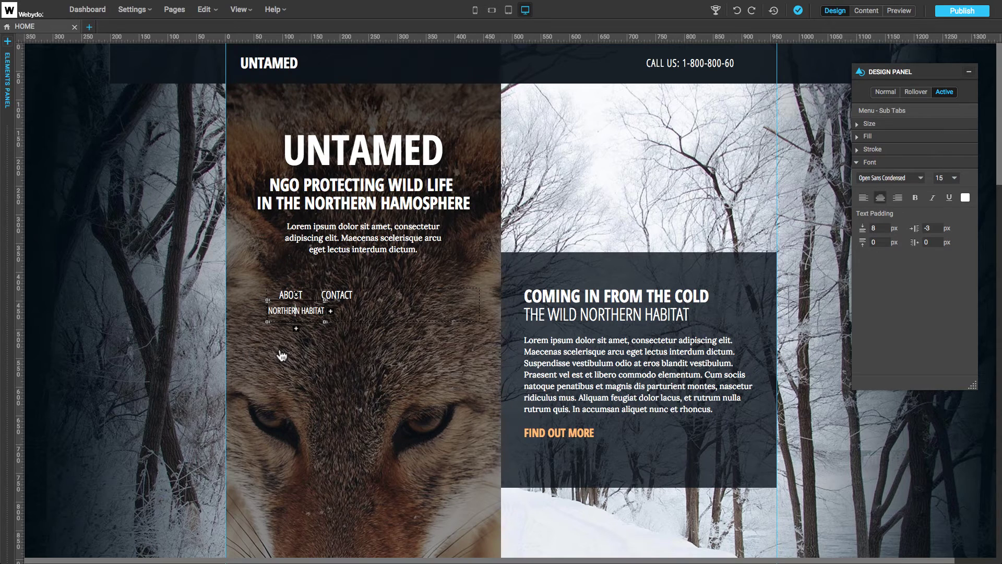
{"action": "left_click", "coordinate": [297, 299]}
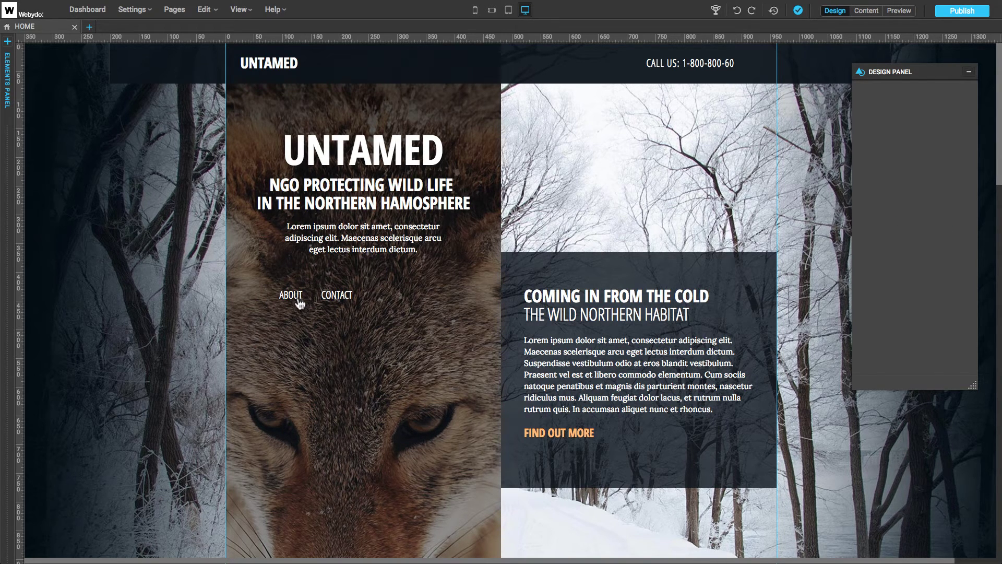
Move the ABOUT and CONTACT menu into the dark header, just before the phone number, at X 559, Y 26
{"action": "left_click", "coordinate": [299, 303]}
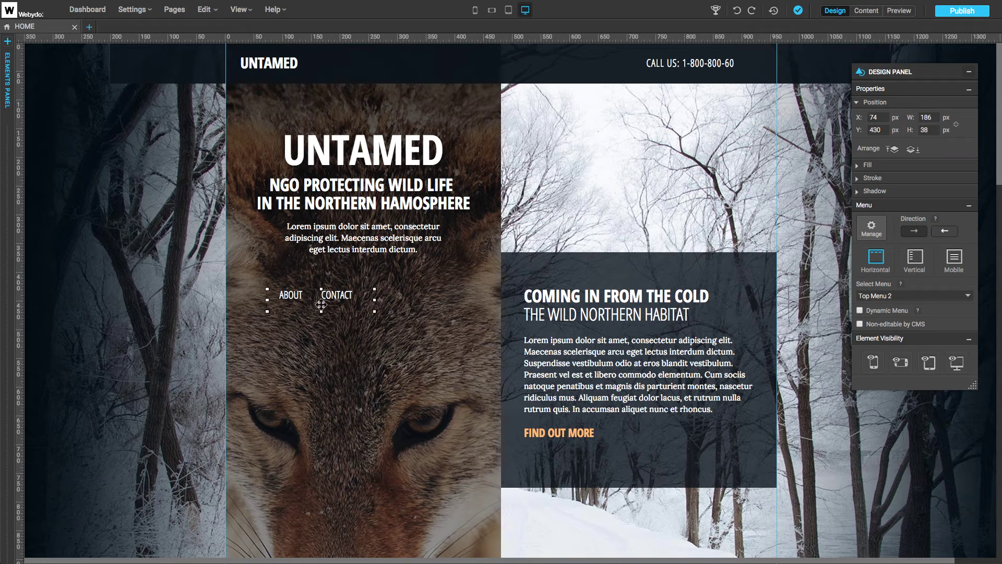
{"action": "left_click_drag", "start_coordinate": [321, 304], "coordinate": [595, 75]}
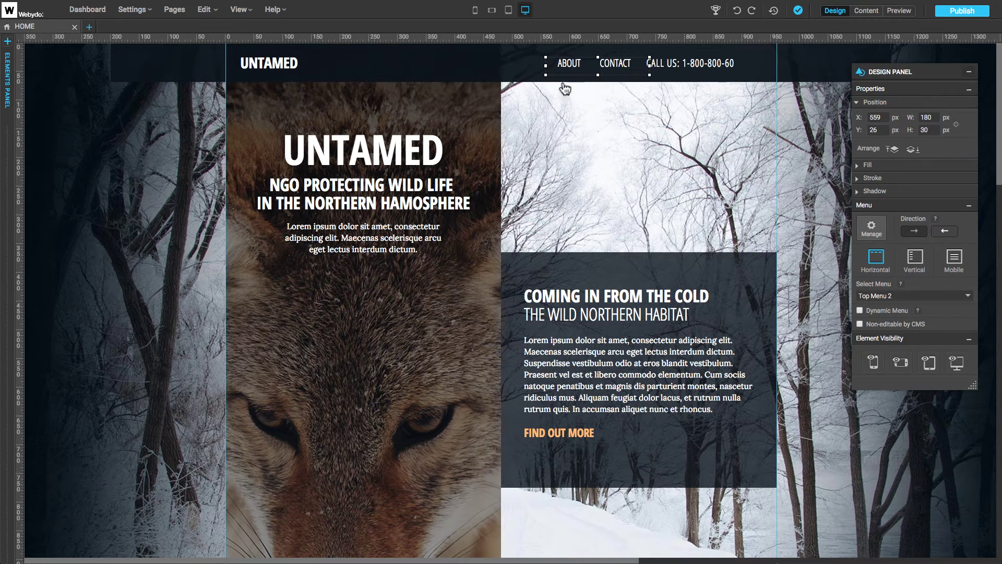
Add a second menu over the fox image, give it the Mobile layout, and use Top Menu as its source
{"action": "left_click", "coordinate": [8, 196]}
{"action": "left_click_drag", "start_coordinate": [36, 283], "coordinate": [183, 289]}
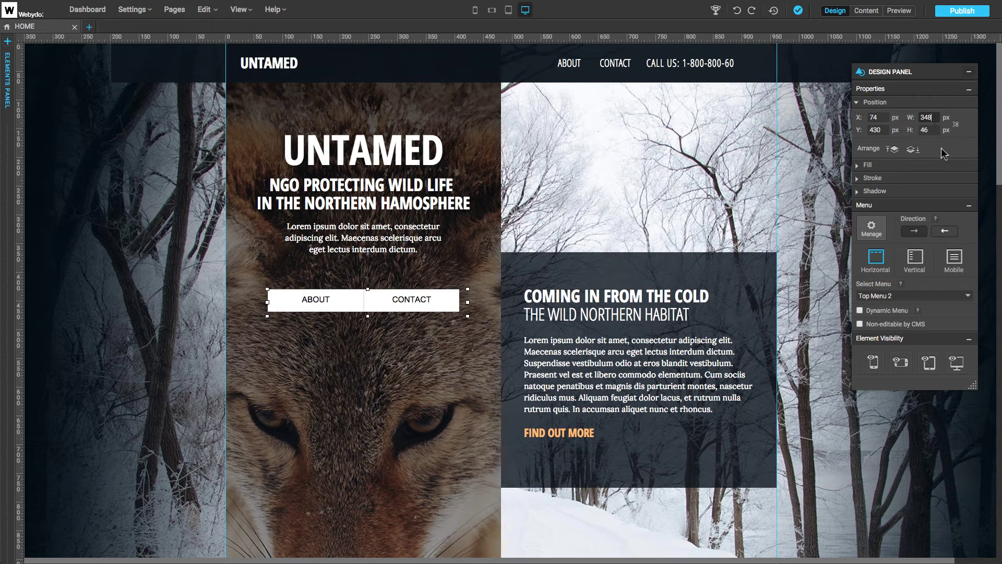
{"action": "left_click", "coordinate": [954, 259]}
{"action": "left_click", "coordinate": [948, 296]}
{"action": "left_click", "coordinate": [946, 275]}
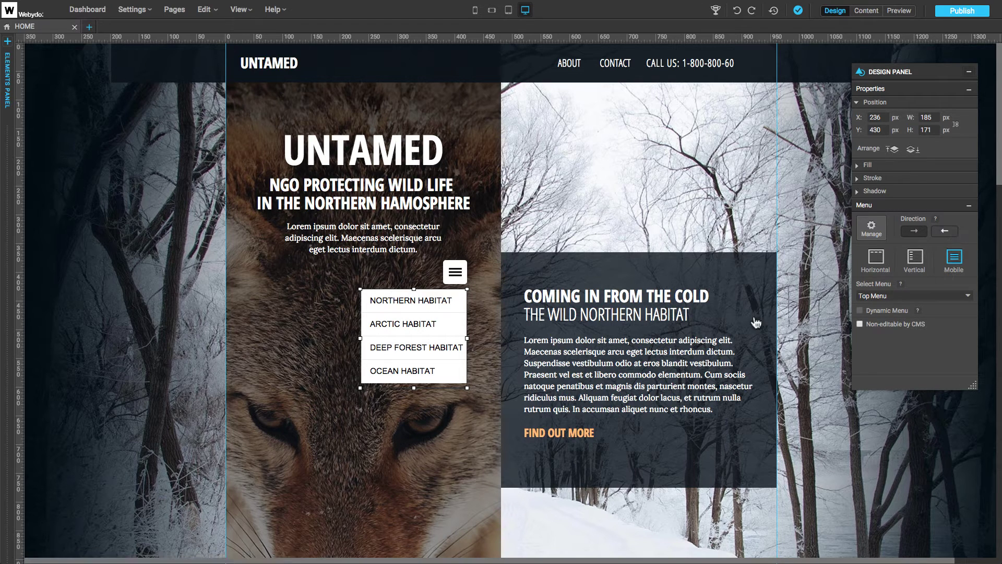
Move the mobile menu's button beside the header phone number and its item list directly below the header at X 775, Y 70
{"action": "left_click", "coordinate": [454, 274]}
{"action": "left_click_drag", "start_coordinate": [454, 274], "coordinate": [762, 64]}
{"action": "left_click", "coordinate": [464, 295]}
{"action": "left_click_drag", "start_coordinate": [464, 295], "coordinate": [775, 85]}
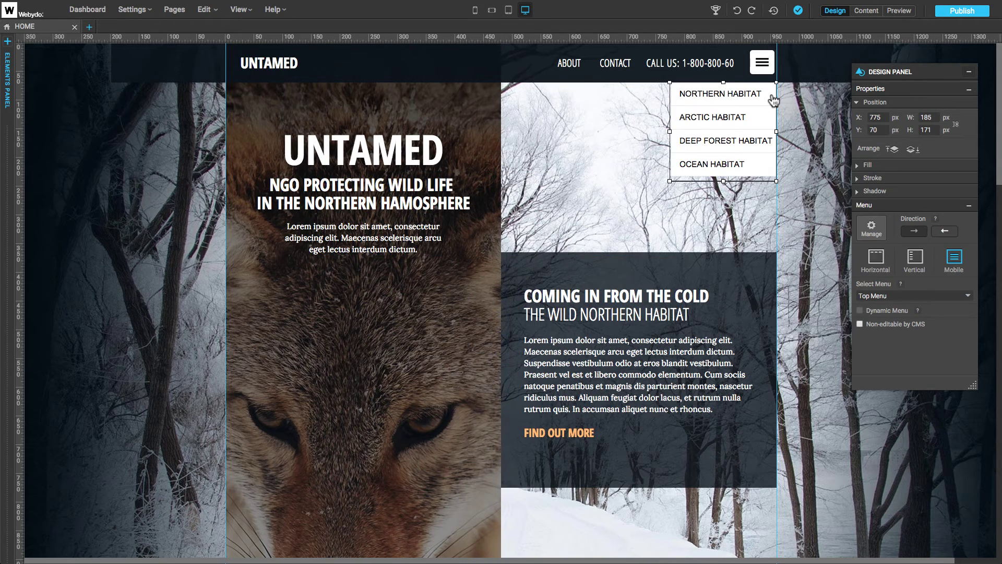
Replace the mobile menu button's solid fill with the background image menu-tris.png
{"action": "left_click", "coordinate": [762, 62]}
{"action": "left_click", "coordinate": [868, 199]}
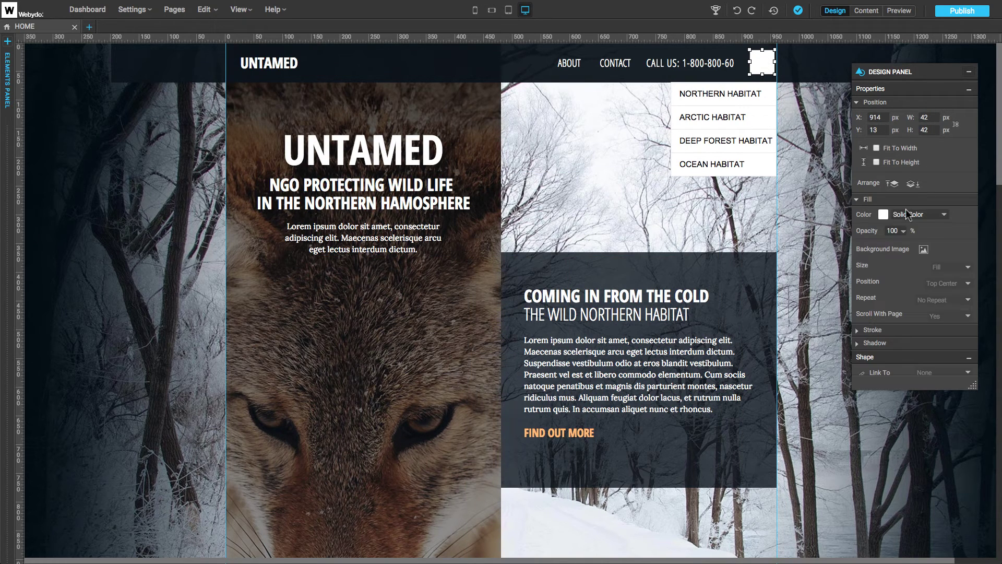
{"action": "left_click", "coordinate": [923, 232]}
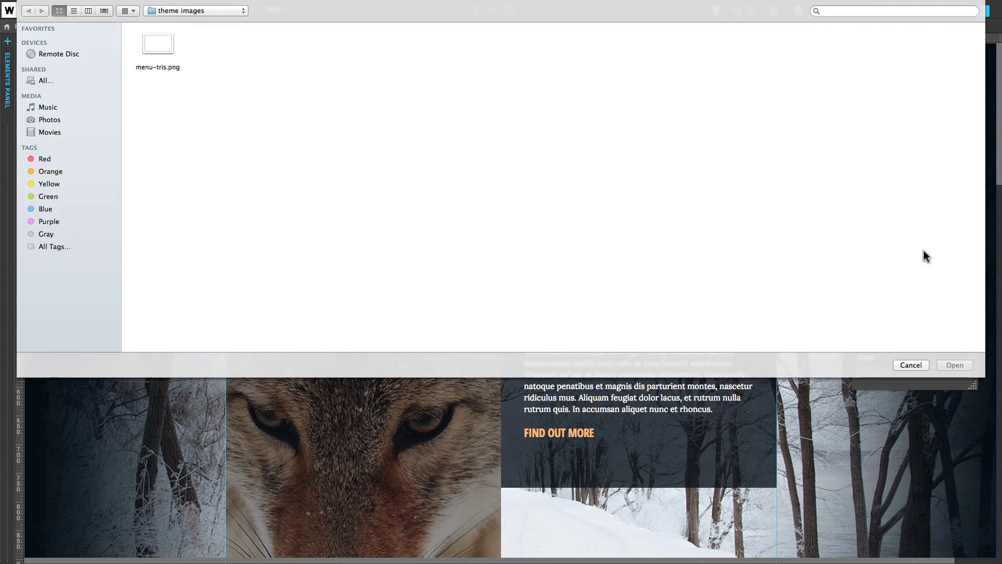
{"action": "left_click", "coordinate": [161, 45]}
{"action": "left_click", "coordinate": [955, 365]}
Format the mobile menu items' text as bold Open Sans Condensed, size 24
{"action": "left_click", "coordinate": [715, 163]}
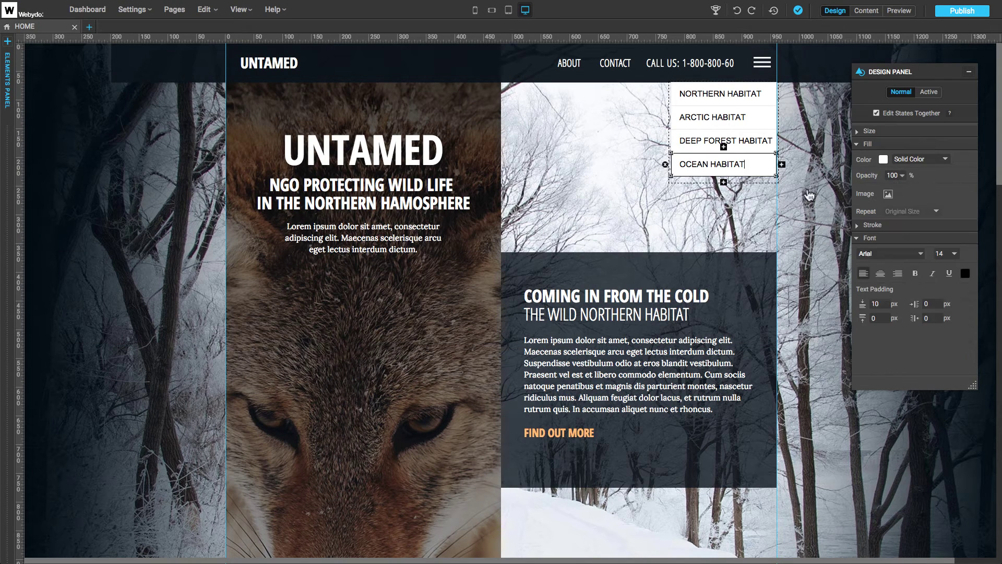
{"action": "left_click", "coordinate": [943, 253]}
{"action": "left_click", "coordinate": [943, 324]}
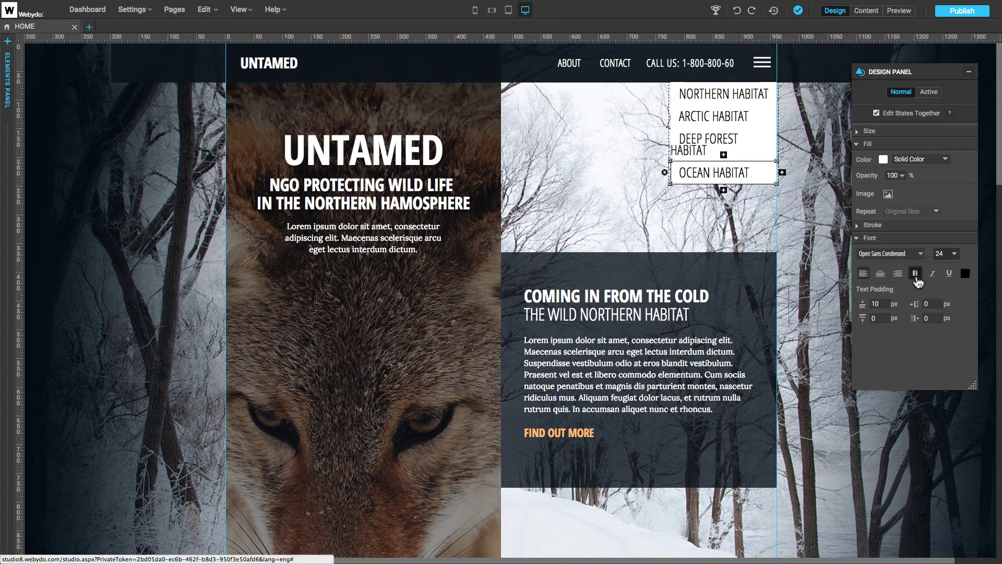
{"action": "left_click", "coordinate": [915, 273]}
Give the mobile menu items 15 px top and 10 px left text padding and the text colour 0D151C
{"action": "double_click", "coordinate": [876, 303]}
{"action": "type", "text": "15"}
{"action": "key", "text": "Tab"}
{"action": "type", "text": "10"}
{"action": "left_click", "coordinate": [965, 273]}
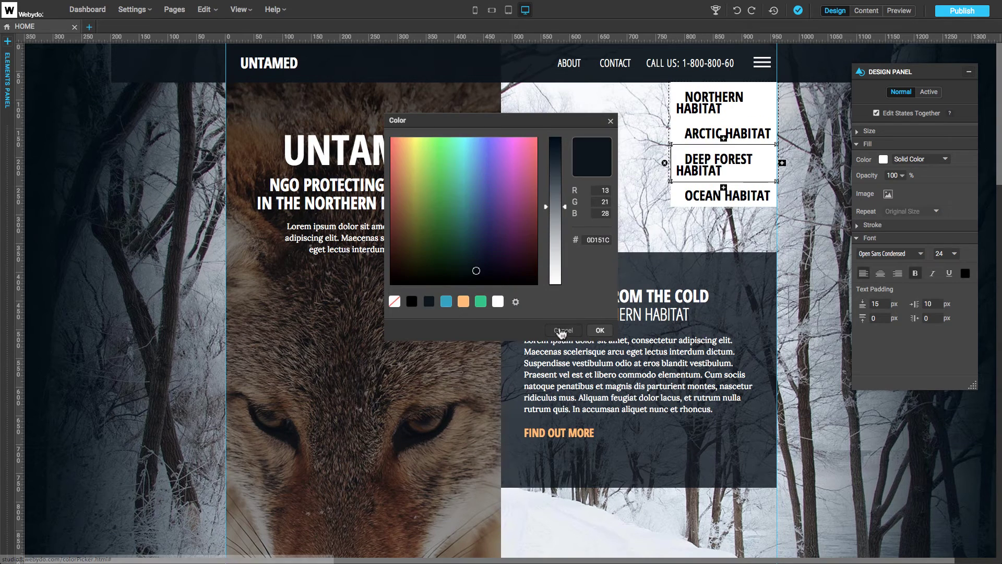
{"action": "left_click", "coordinate": [600, 330]}
Set the mobile menu list's X position to 479 px and its width to 480 px
{"action": "left_click", "coordinate": [874, 118]}
{"action": "type", "text": "470"}
{"action": "key", "text": "Return"}
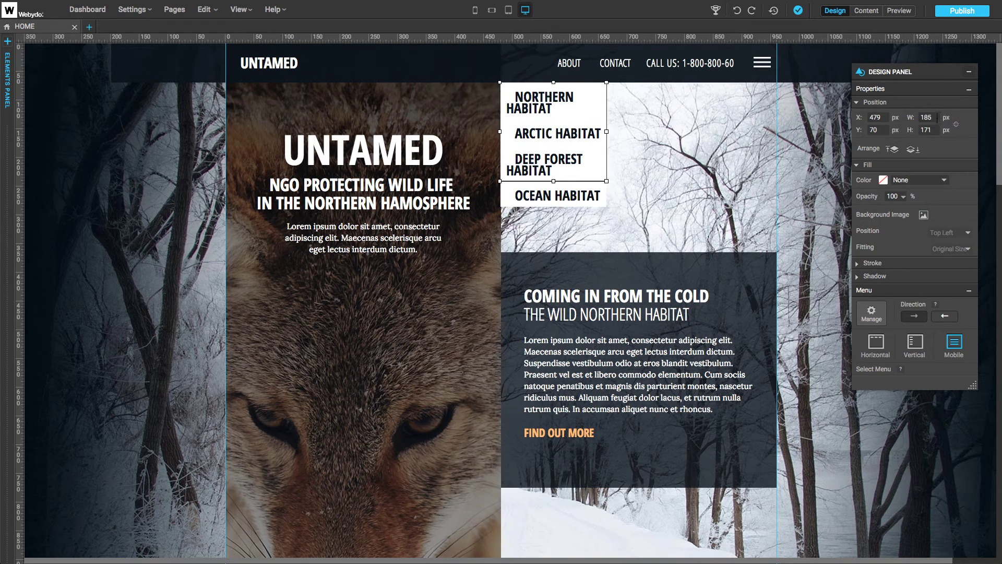
{"action": "double_click", "coordinate": [928, 117]}
{"action": "type", "text": "480"}
{"action": "key", "text": "Return"}
Set the text colour for the Active state of the mobile menu items
{"action": "left_click", "coordinate": [574, 172]}
{"action": "left_click", "coordinate": [928, 91]}
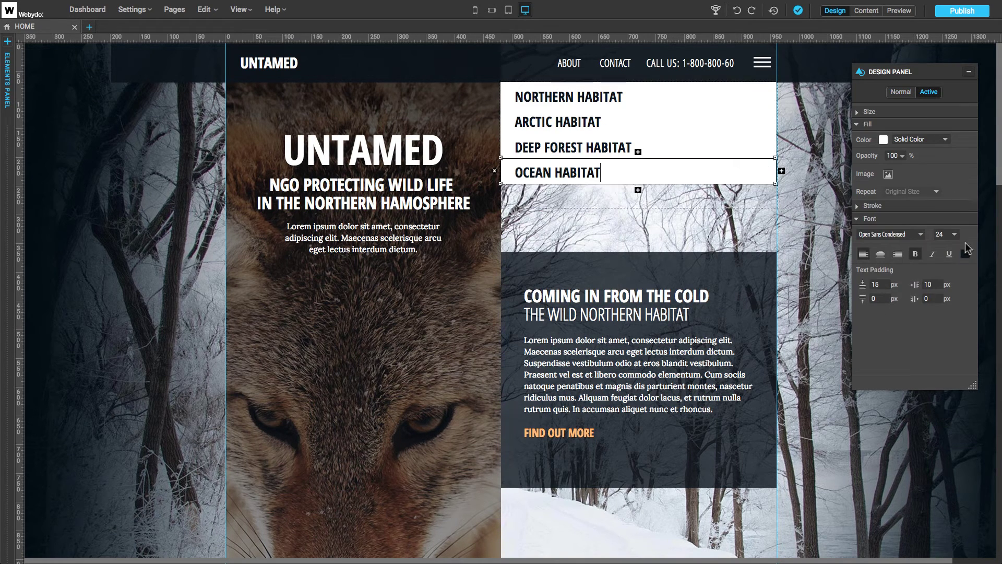
{"action": "left_click", "coordinate": [965, 254]}
{"action": "left_click", "coordinate": [600, 329]}
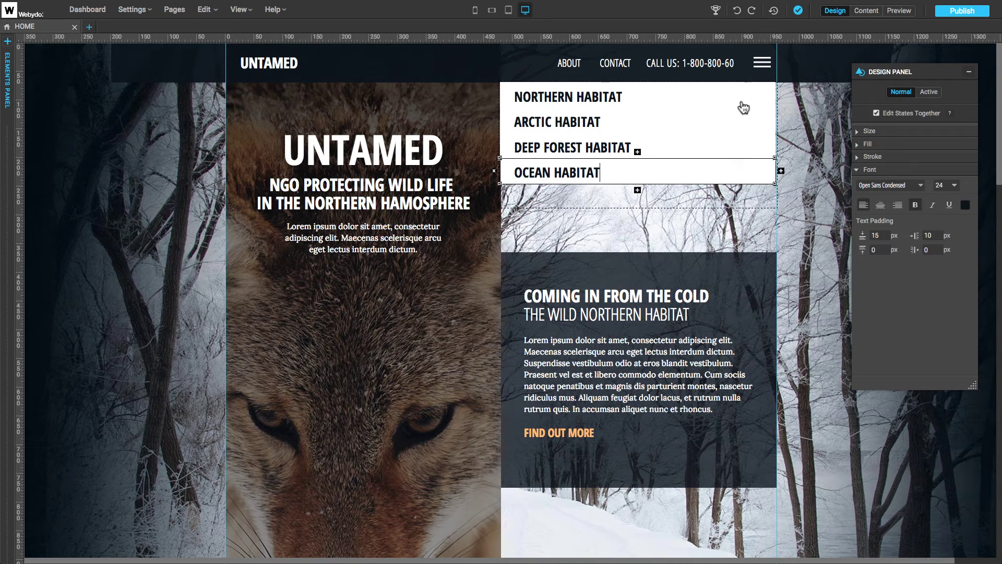
Repeat the mobile menu button and the ABOUT and CONTACT header menu on all pages
{"action": "right_click", "coordinate": [762, 66]}
{"action": "left_click", "coordinate": [797, 156]}
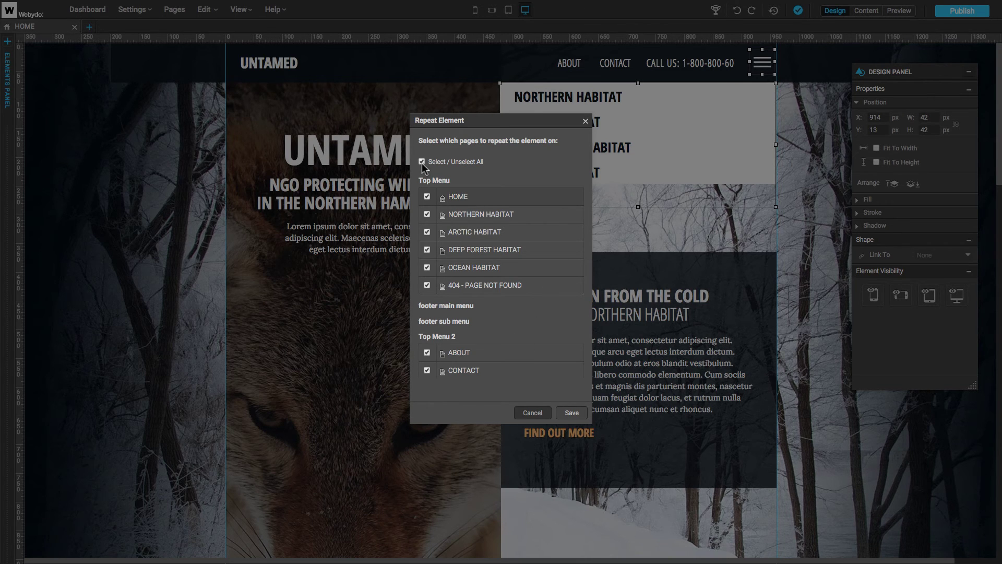
{"action": "left_click", "coordinate": [573, 413]}
{"action": "right_click", "coordinate": [569, 67]}
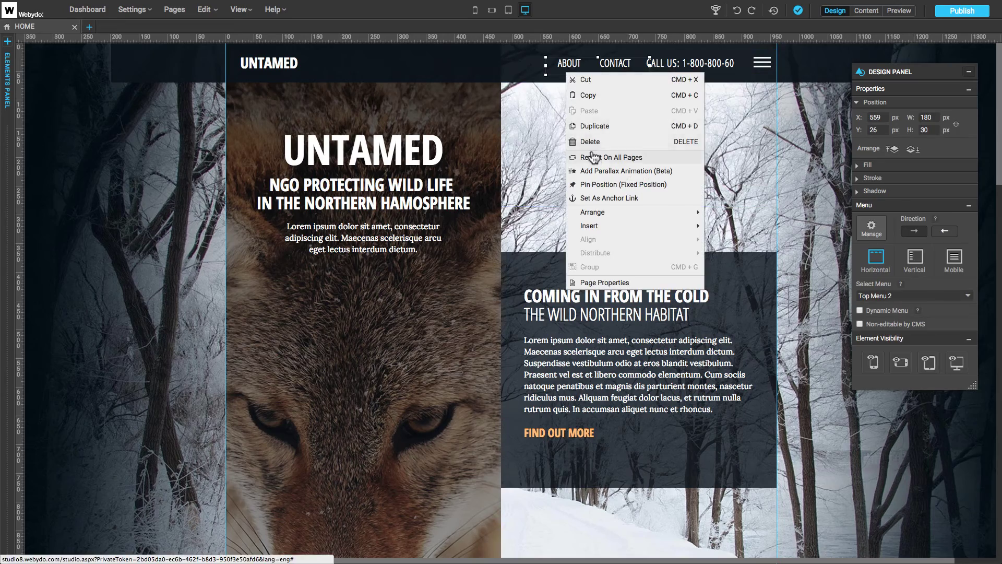
{"action": "left_click", "coordinate": [594, 156]}
Pin the mobile menu button and the ABOUT and CONTACT header menu in a fixed position, and publish the site
{"action": "right_click", "coordinate": [762, 65]}
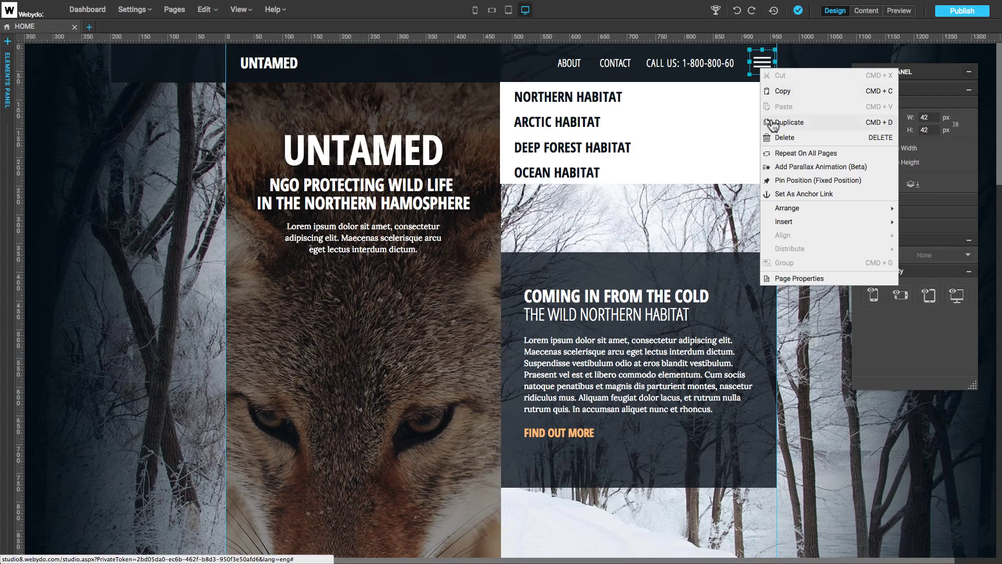
{"action": "left_click", "coordinate": [792, 181]}
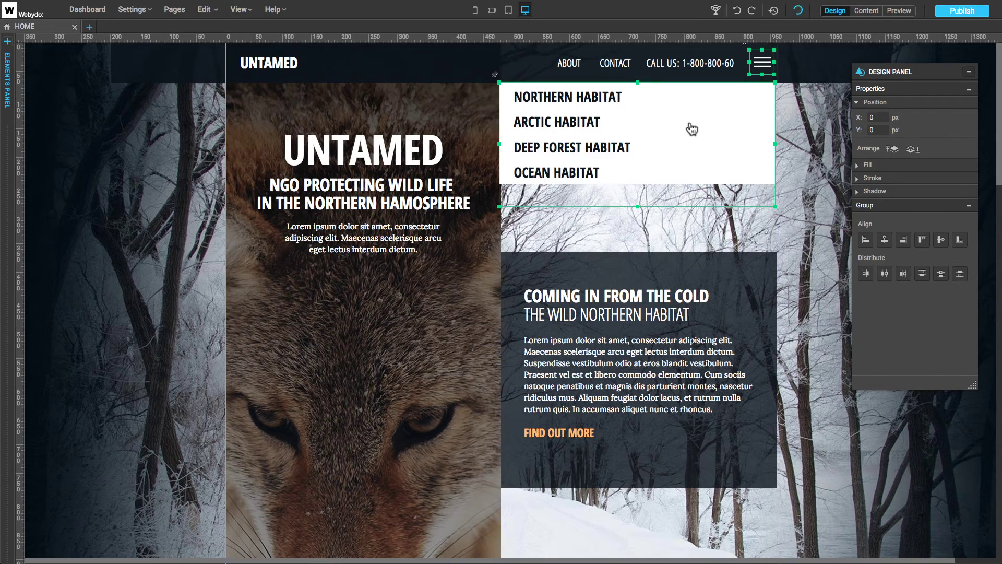
{"action": "right_click", "coordinate": [619, 78]}
{"action": "left_click", "coordinate": [656, 189]}
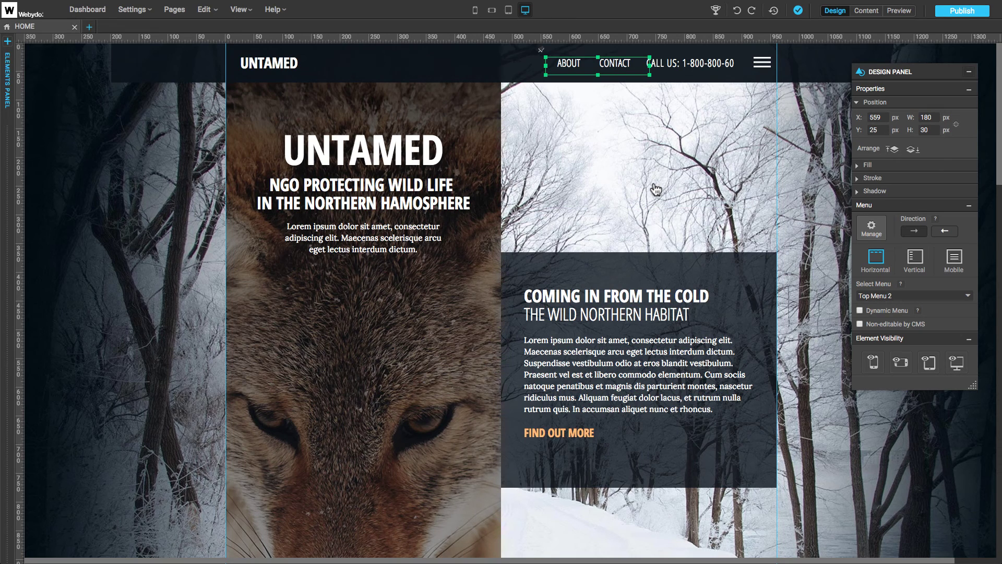
{"action": "left_click", "coordinate": [962, 11]}
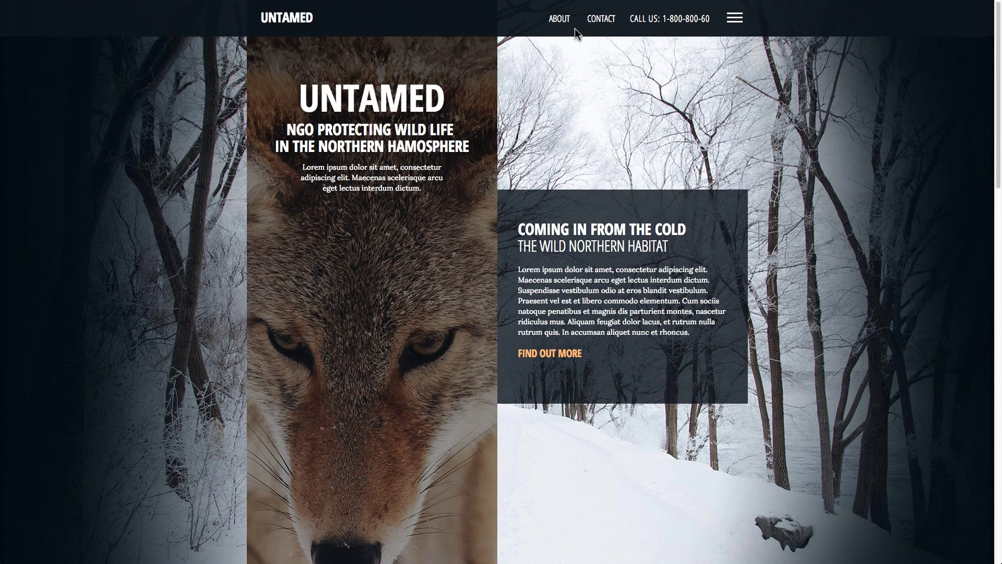
Test the published site's menus by opening the About and Contact pages and the Deep Forest Habitat page from the mobile menu
{"action": "left_click", "coordinate": [562, 21]}
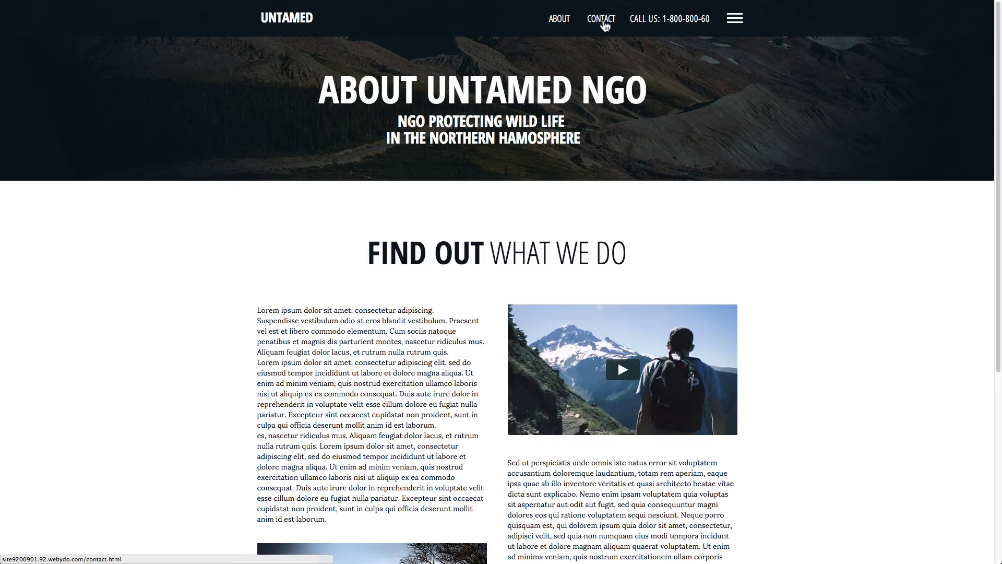
{"action": "left_click", "coordinate": [605, 23]}
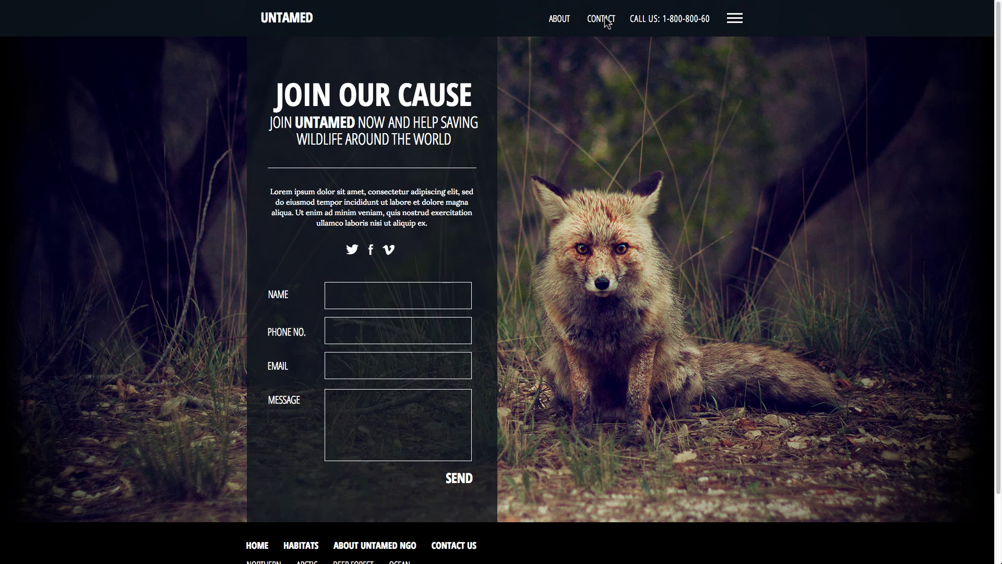
{"action": "left_click", "coordinate": [734, 20]}
{"action": "left_click", "coordinate": [717, 102]}
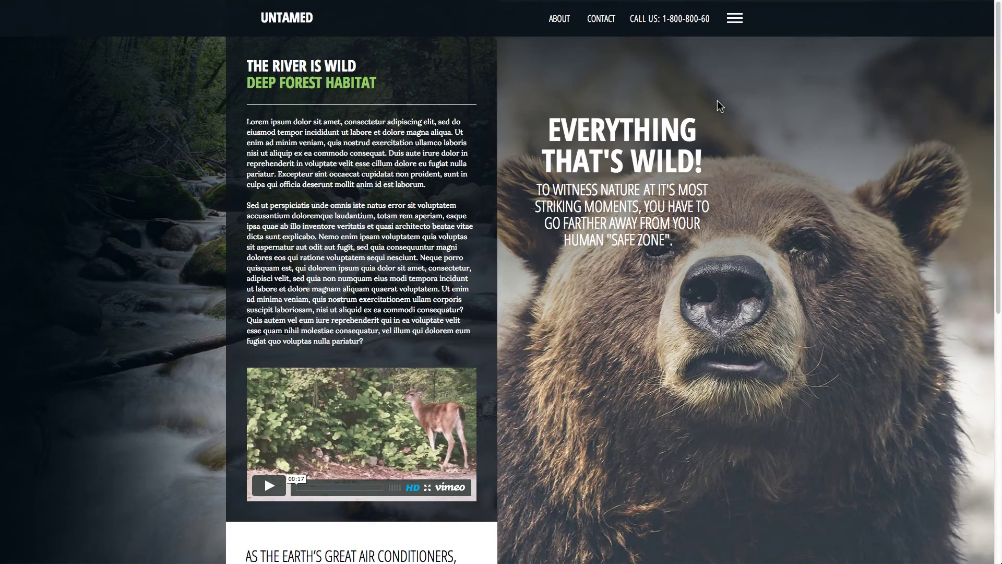